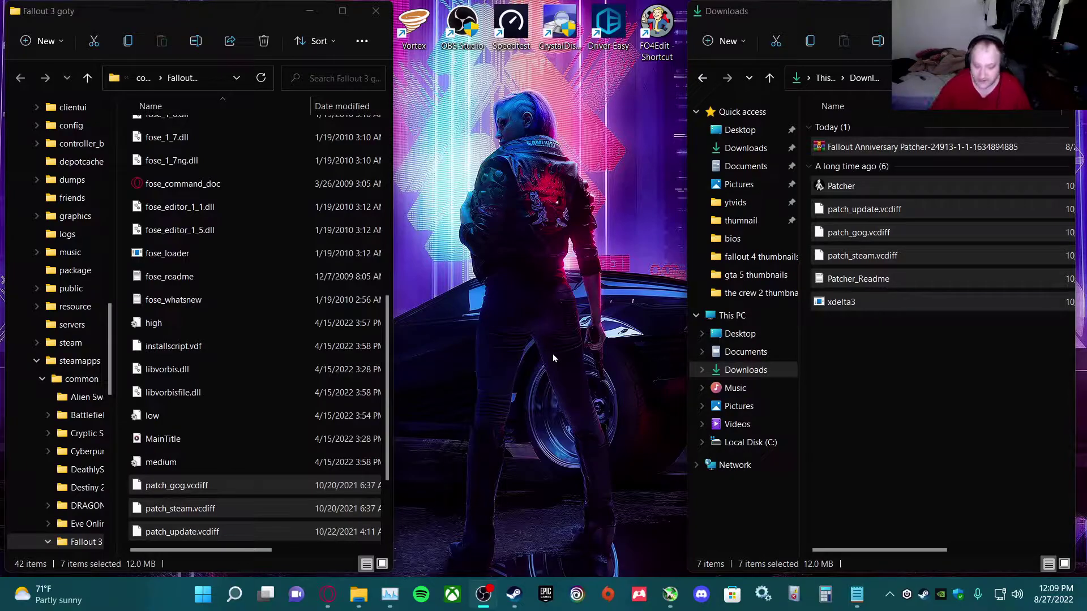
left_click(857, 595)
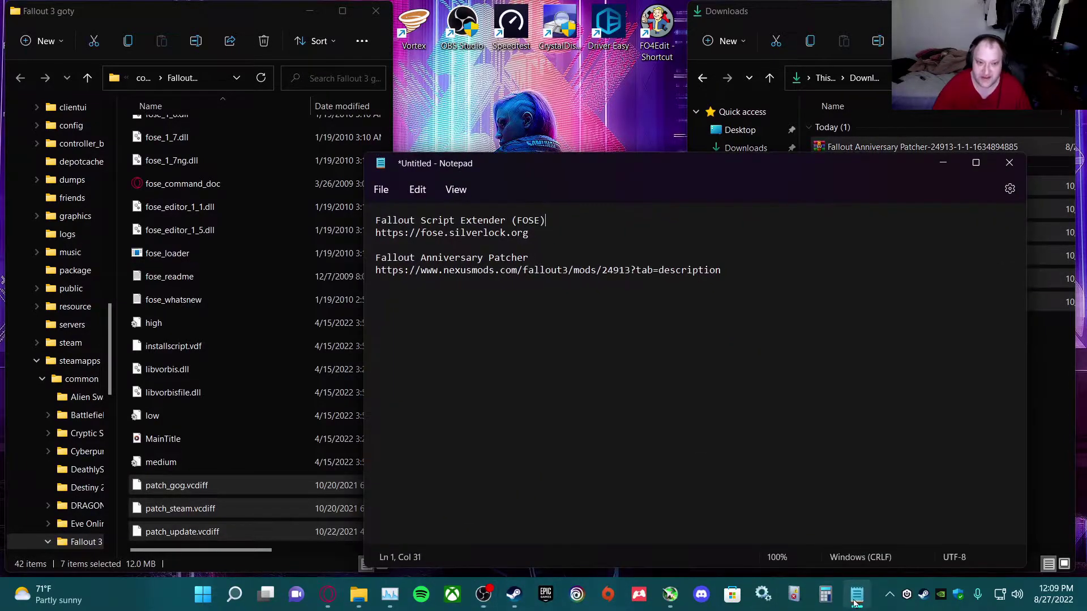
left_click(379, 233)
left_click_drag(424, 234, 528, 235)
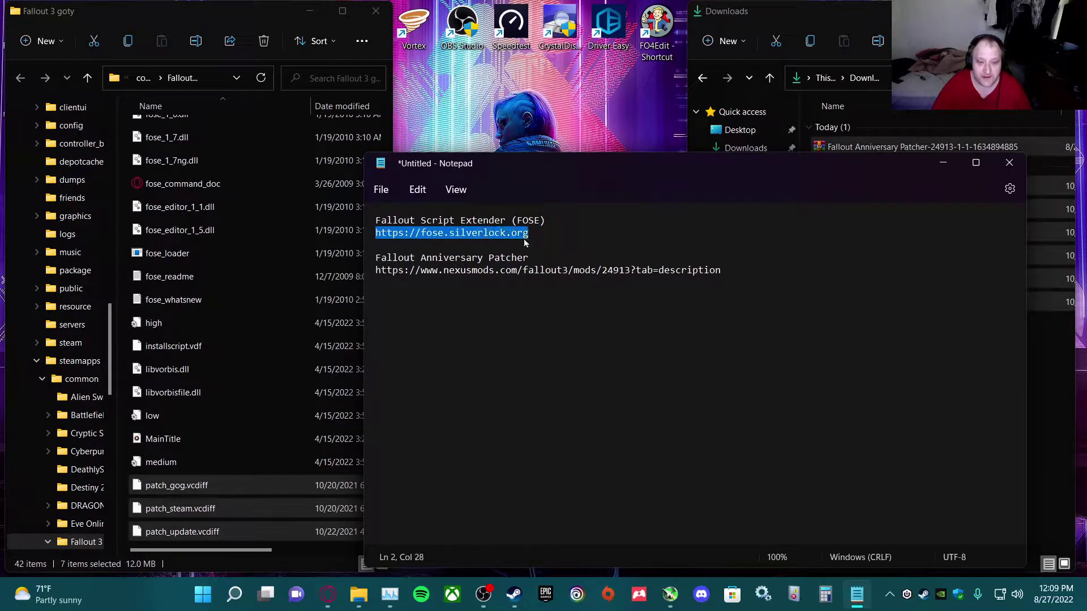
right_click(492, 234)
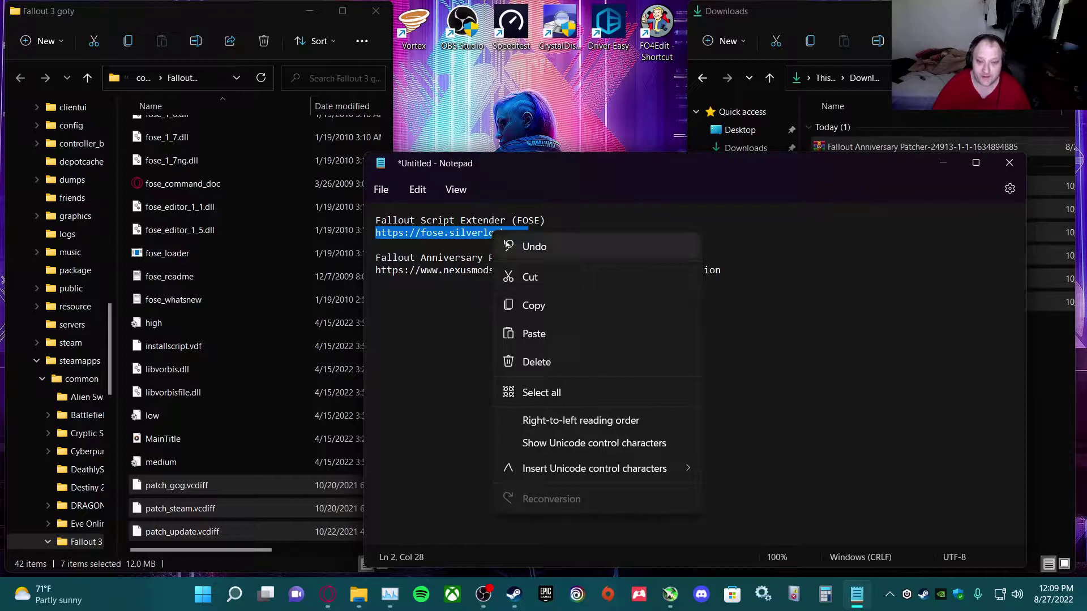
left_click(536, 306)
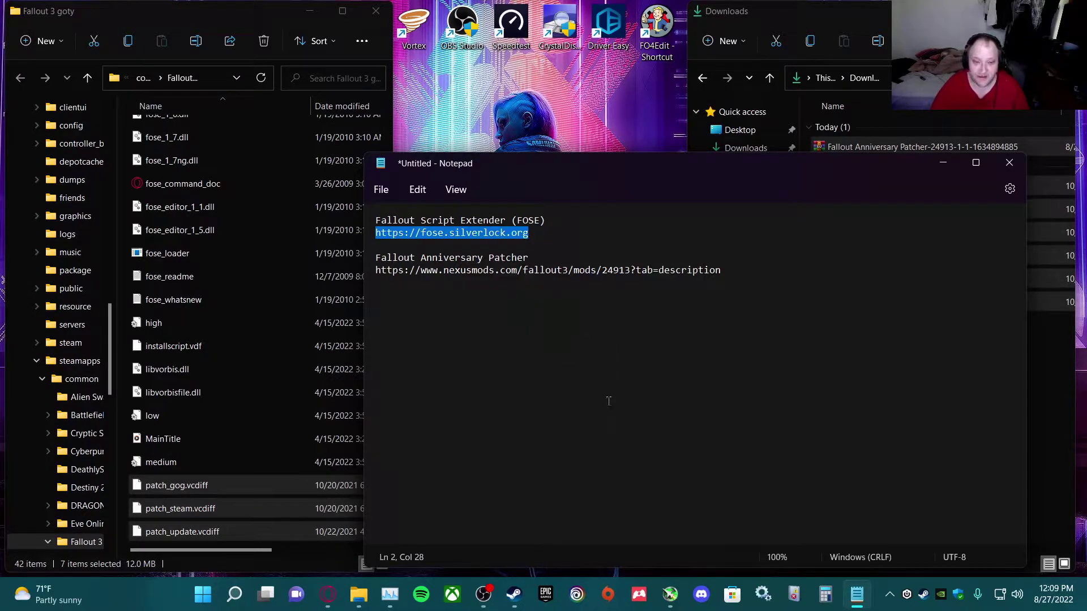
left_click(530, 109)
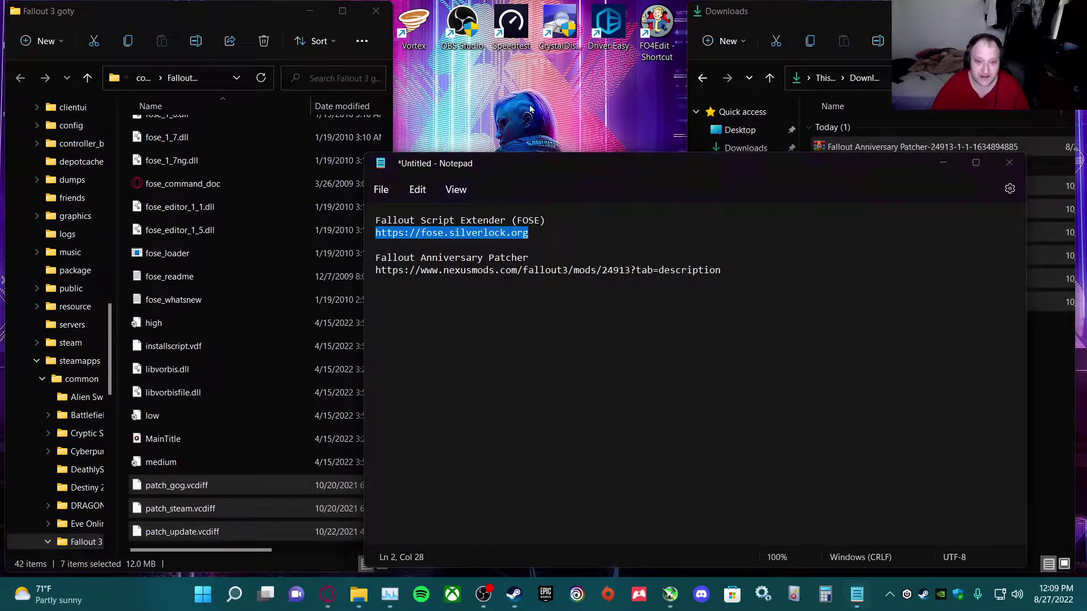
- Load fose.silverlock.org in a new Opera GX tab, then switch back to the Notepad desktop
left_click(335, 594)
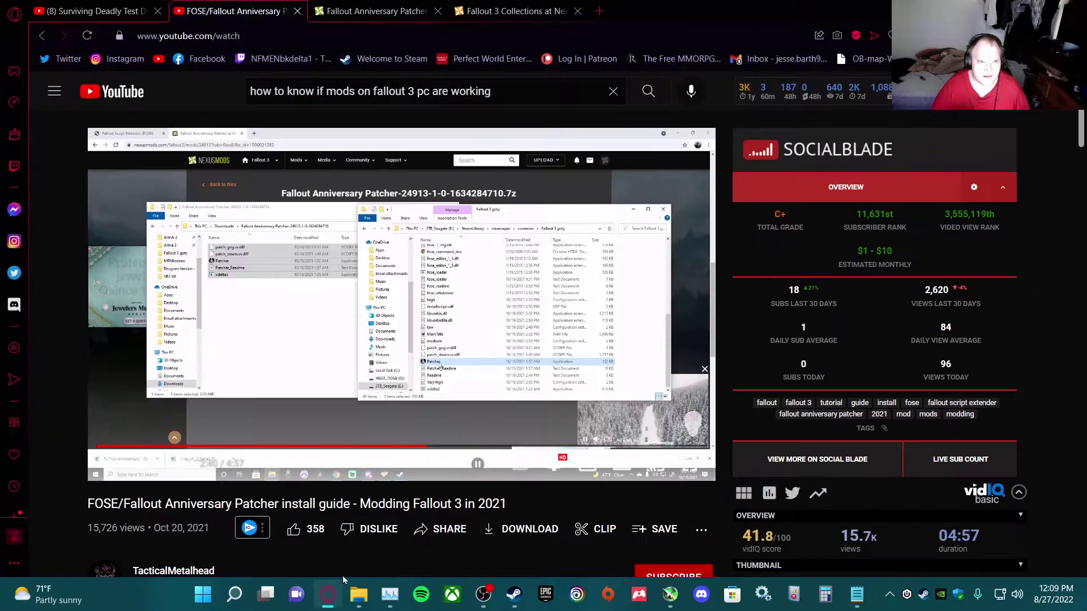
left_click(600, 11)
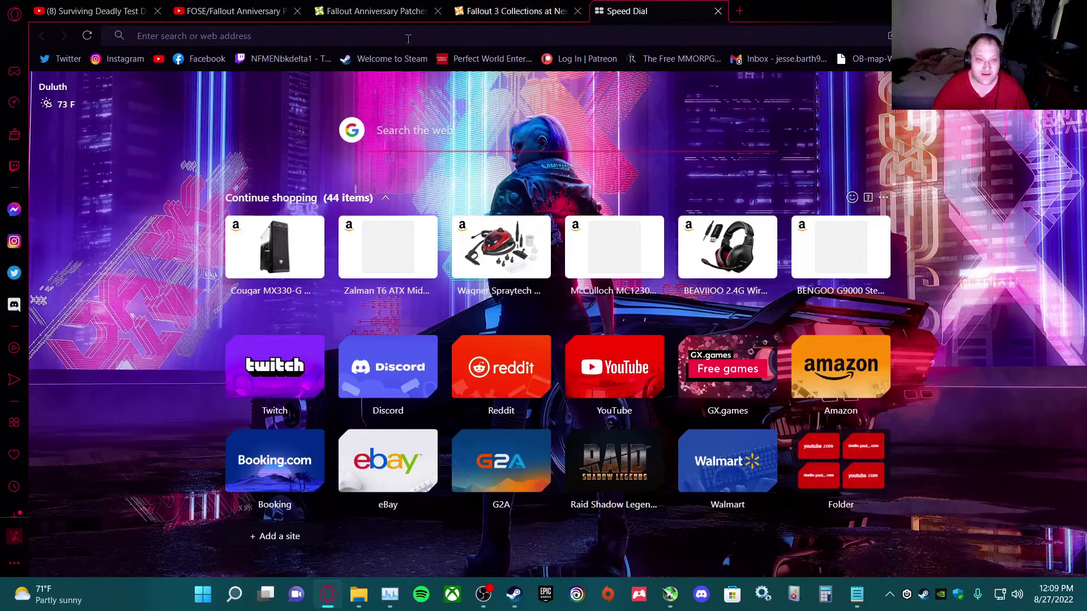
right_click(299, 36)
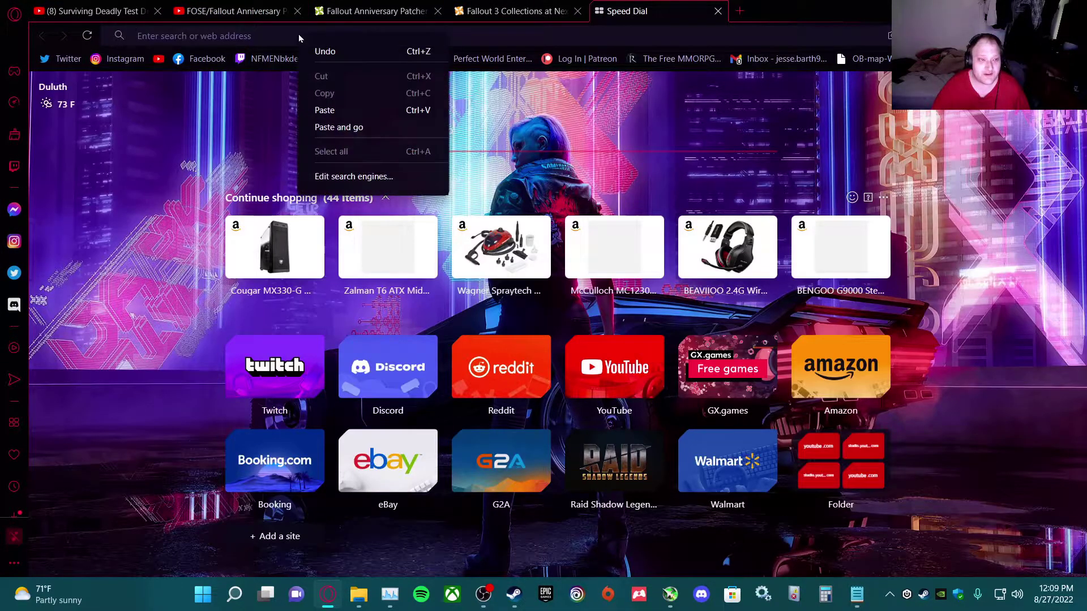
left_click(331, 111)
left_click(380, 107)
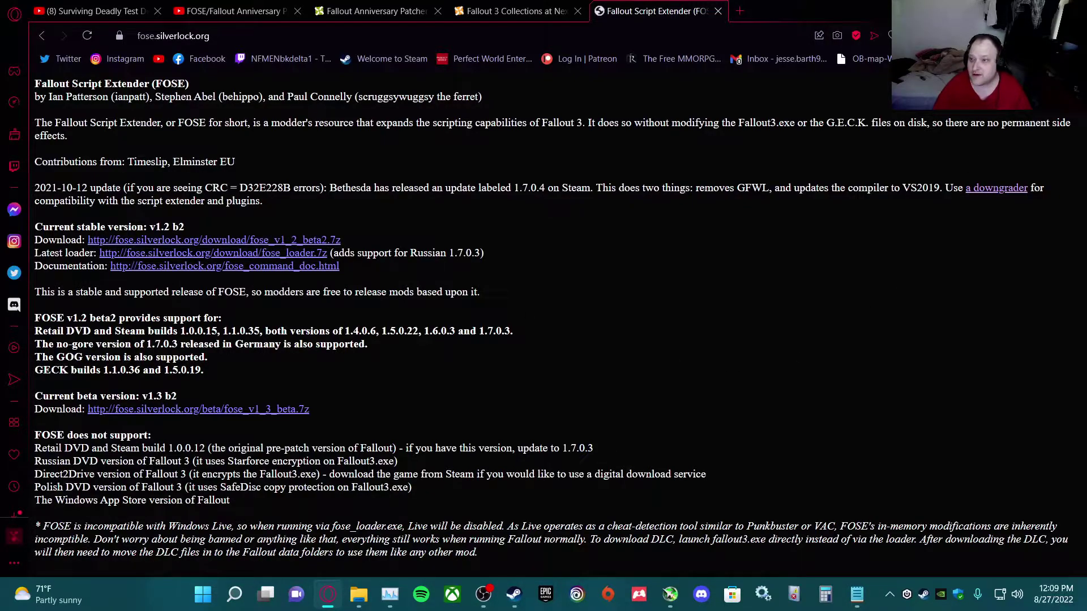
key("alt+Tab")
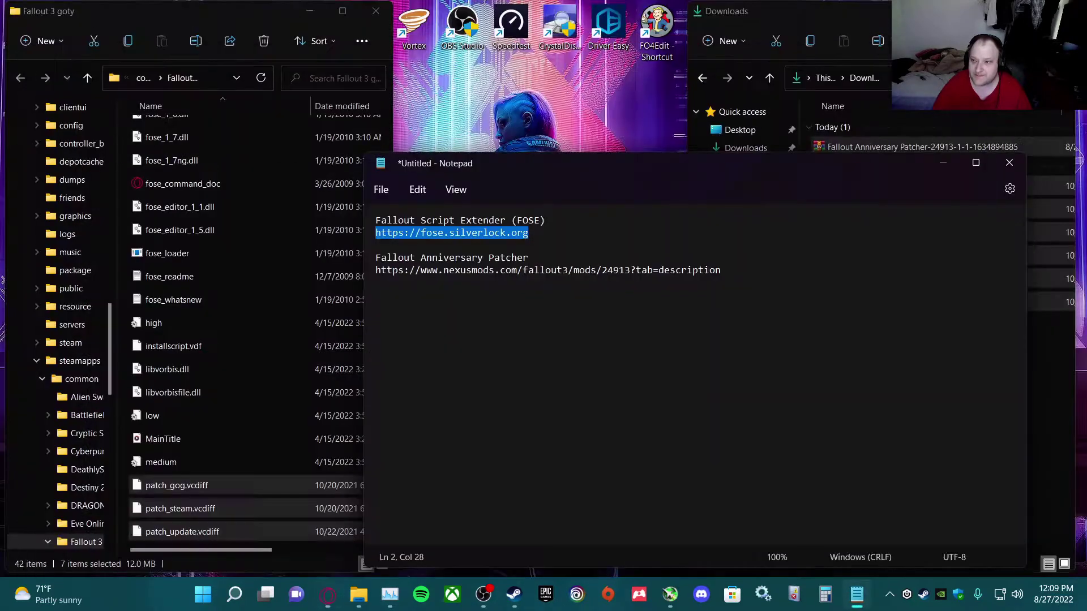
- Bring the Downloads window with the Anniversary Patcher files in front of Notepad
left_click(610, 114)
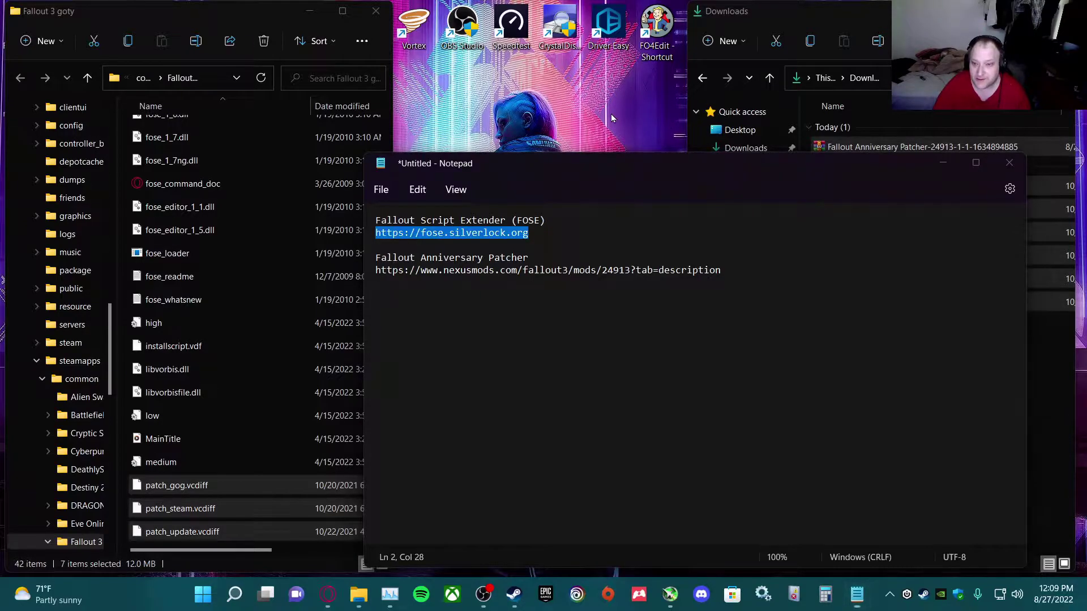
left_click(1051, 399)
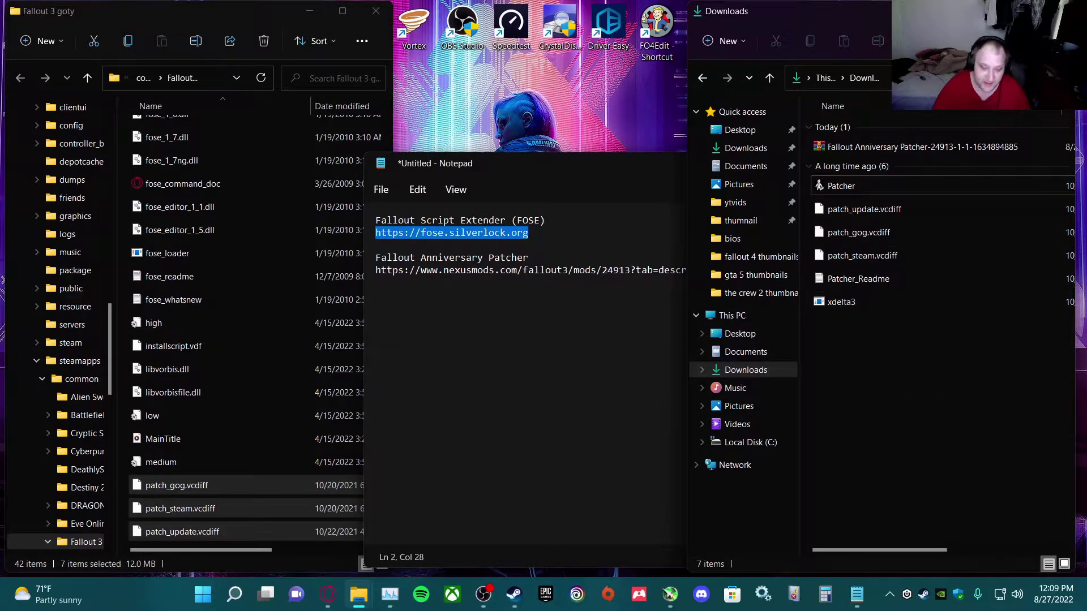
left_click(514, 595)
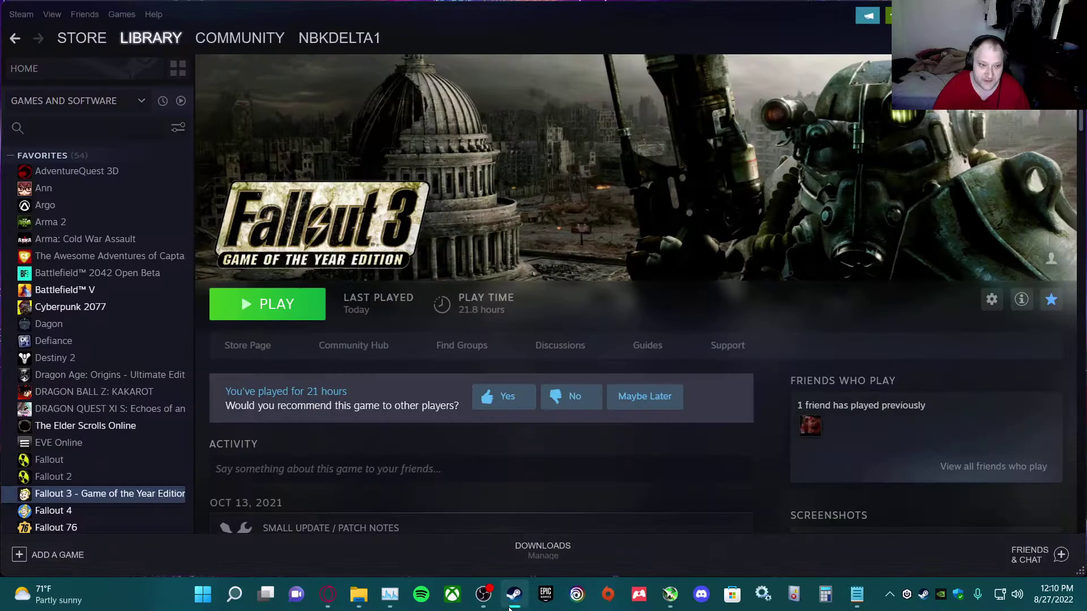
right_click(144, 496)
mouse_move(179, 457)
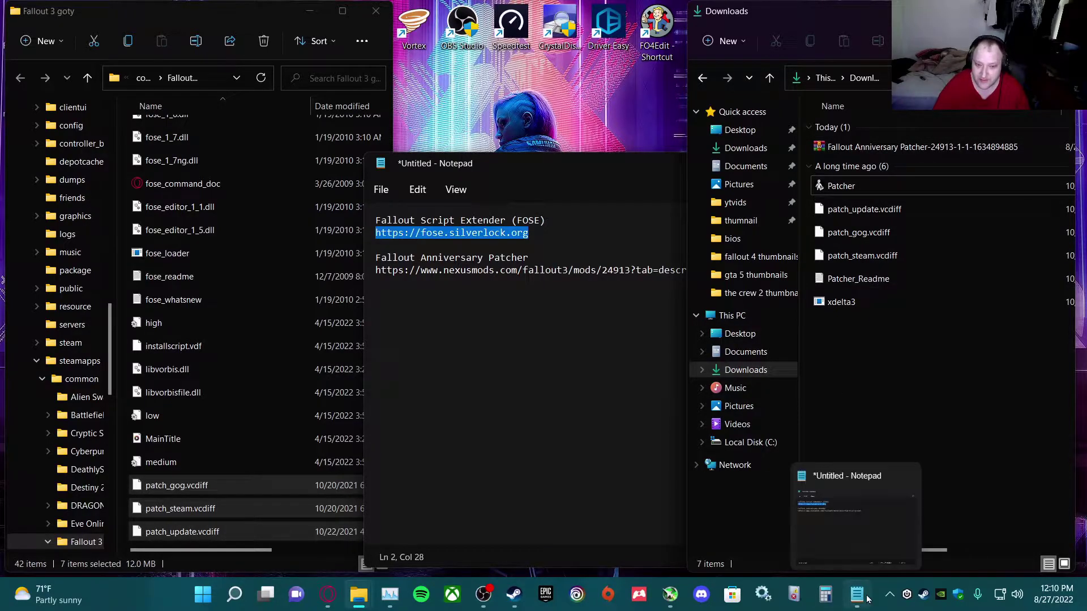
- Switch Opera GX to the Fallout Anniversary Patcher mod page, then minimize the browser
left_click(328, 594)
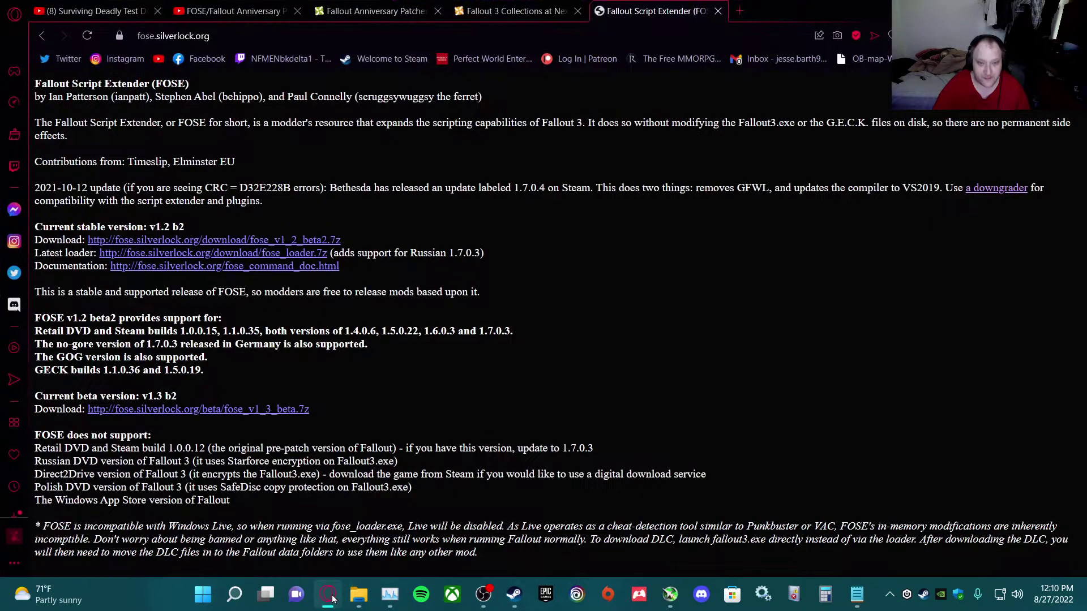
left_click(371, 11)
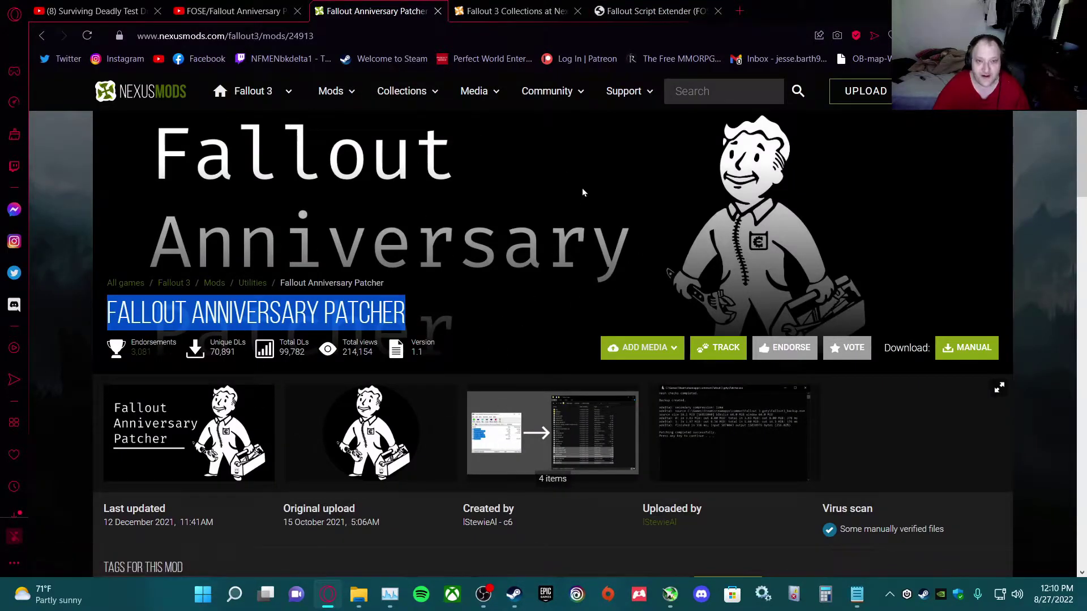
left_click(1024, 10)
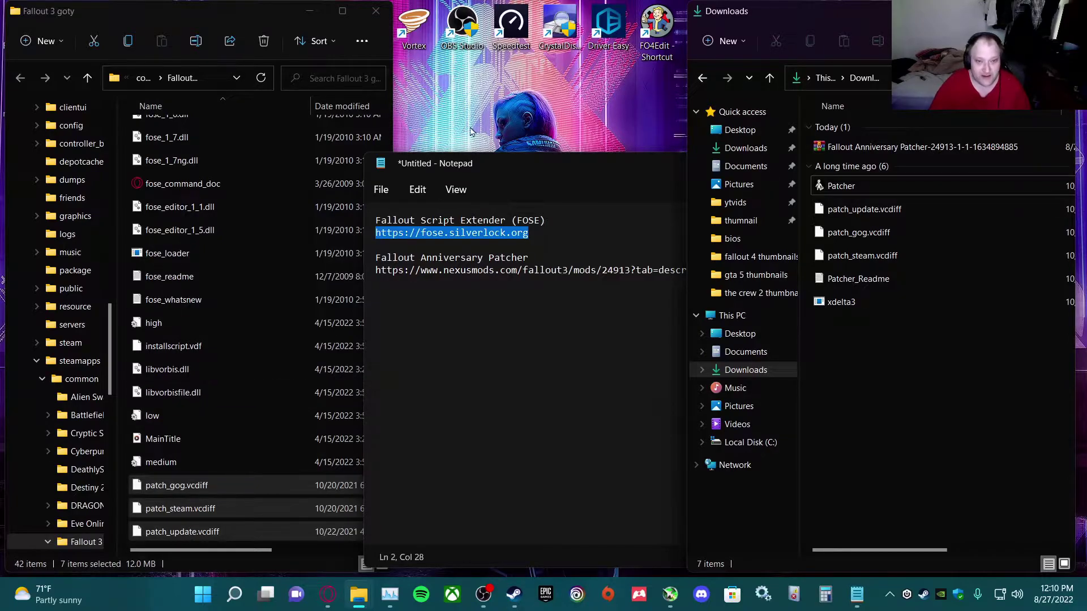
- Minimize the Notepad notes and close the Downloads window
left_click(533, 169)
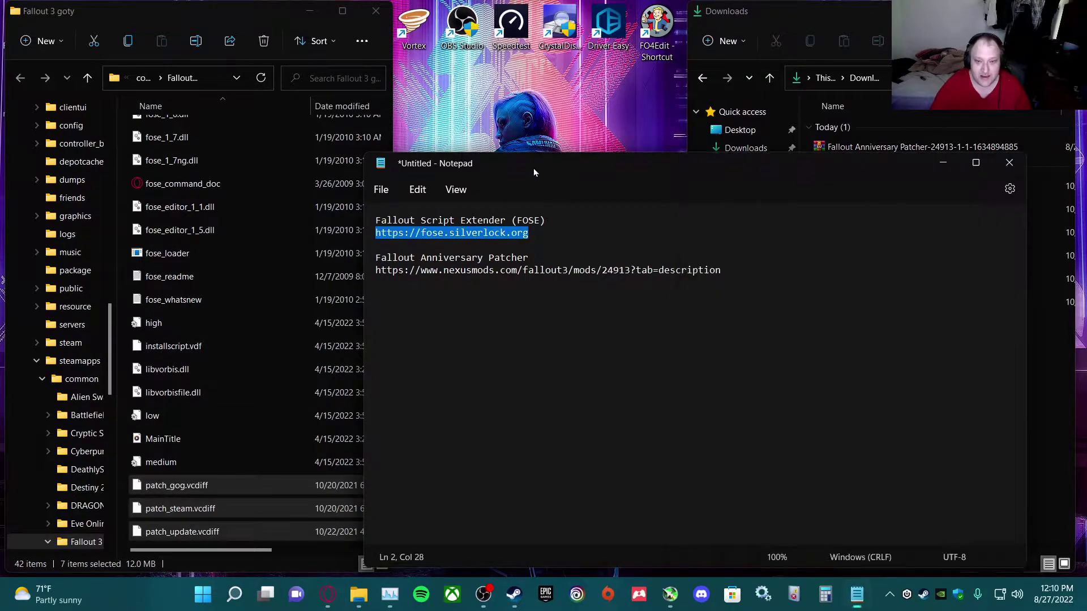
left_click(943, 163)
left_click(1000, 11)
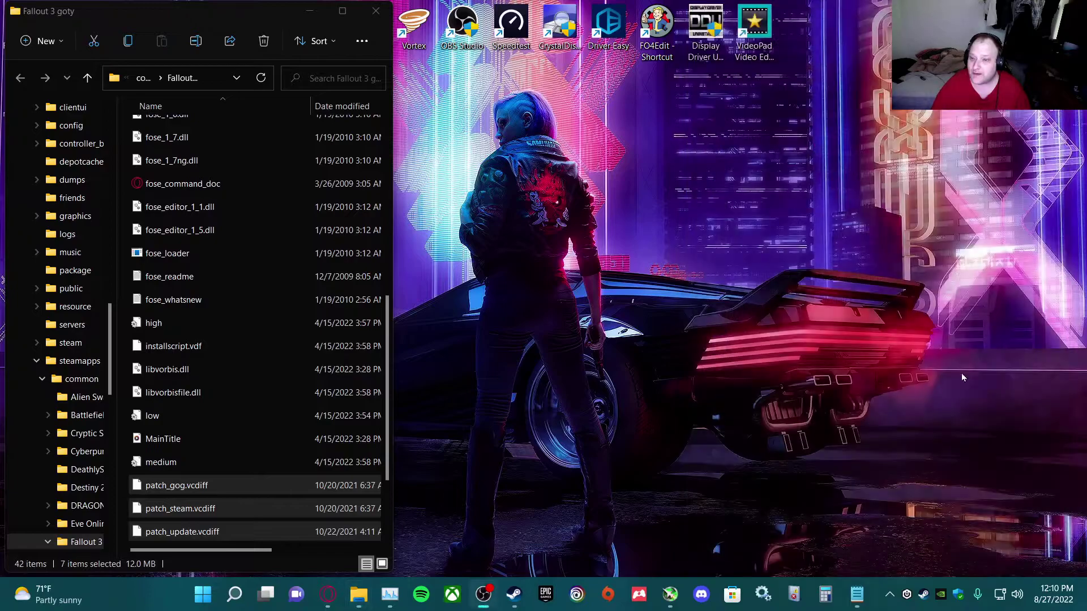
- Run Patcher from the Fallout 3 goty folder to patch the executable with a backup
scroll(214, 502, "down", 2)
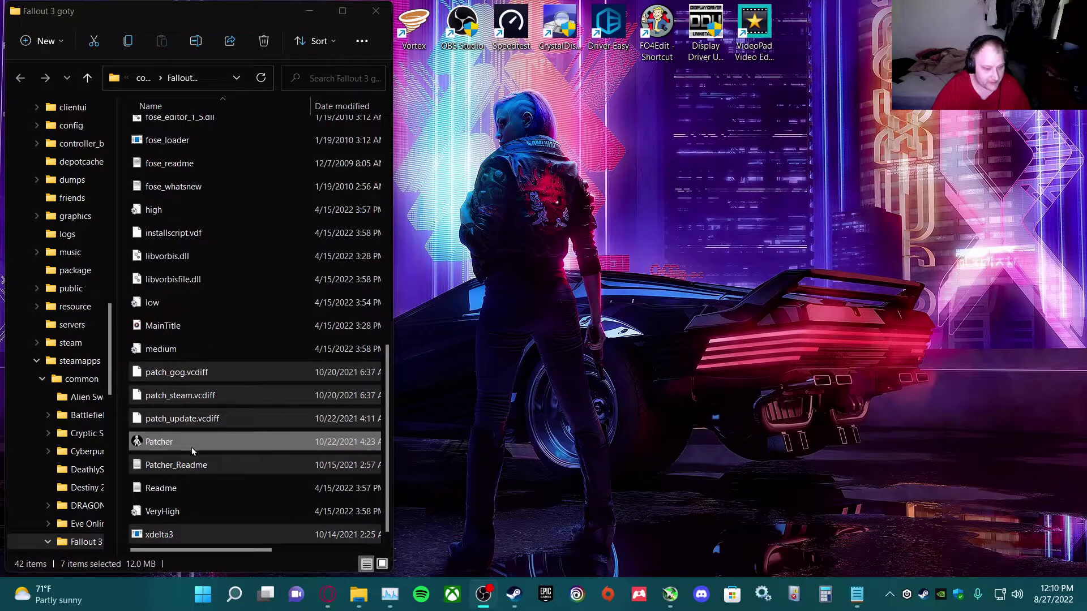
double_click(168, 448)
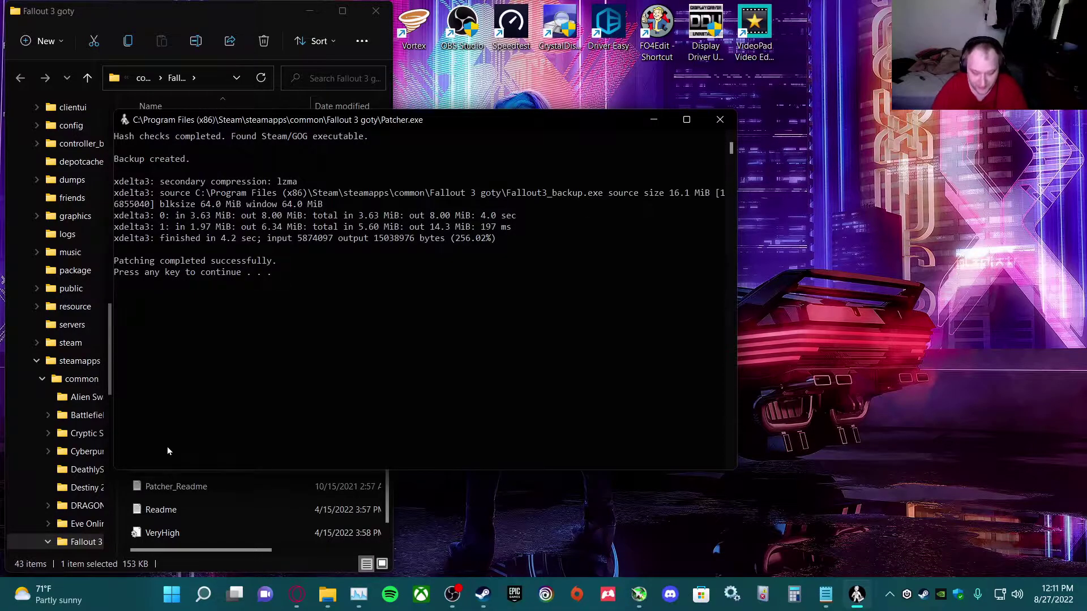
key("Return")
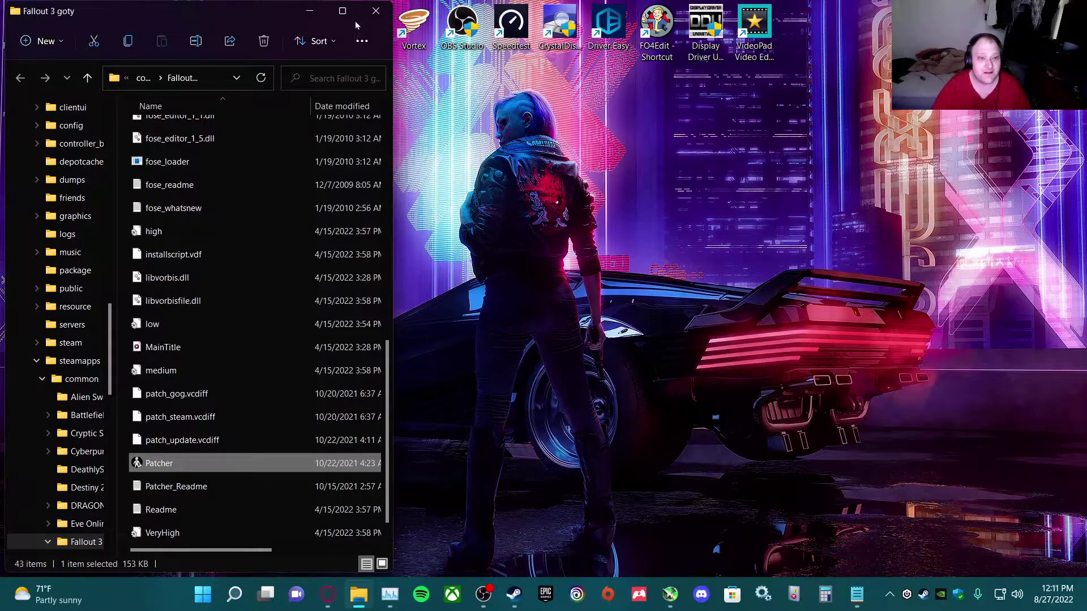
- Sort the 28 Fallout 3 plugins in LOOT, accept the no-changes result, and close LOOT
left_click(313, 12)
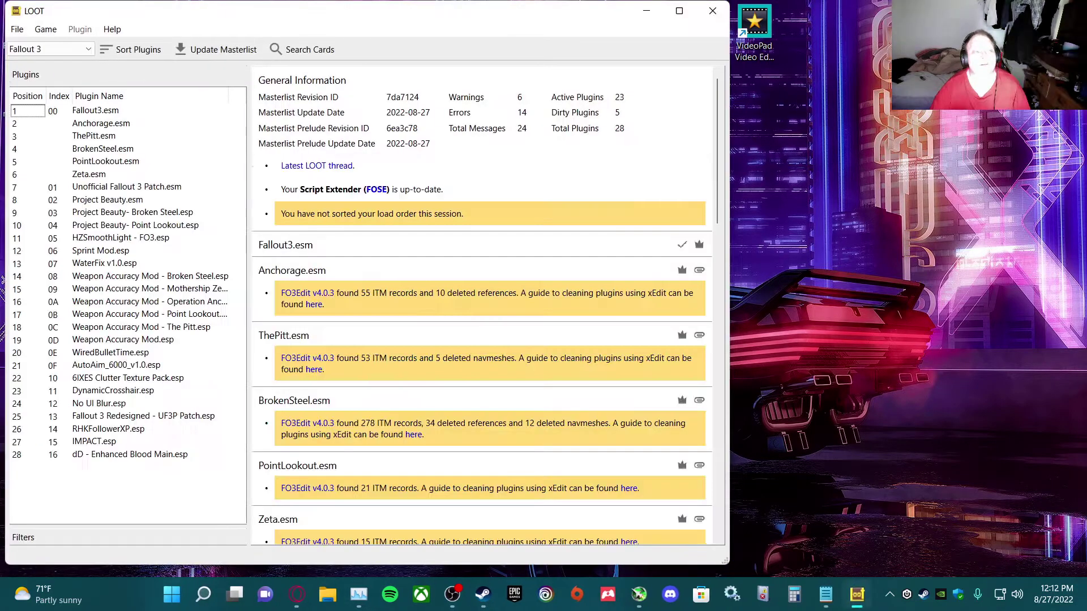
left_click(142, 50)
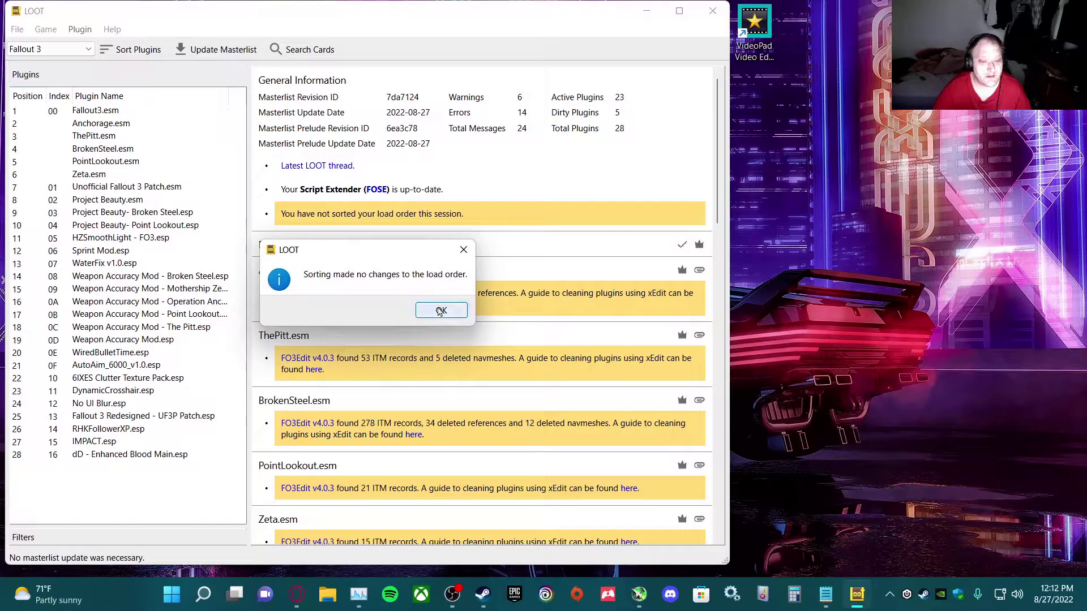
left_click(441, 311)
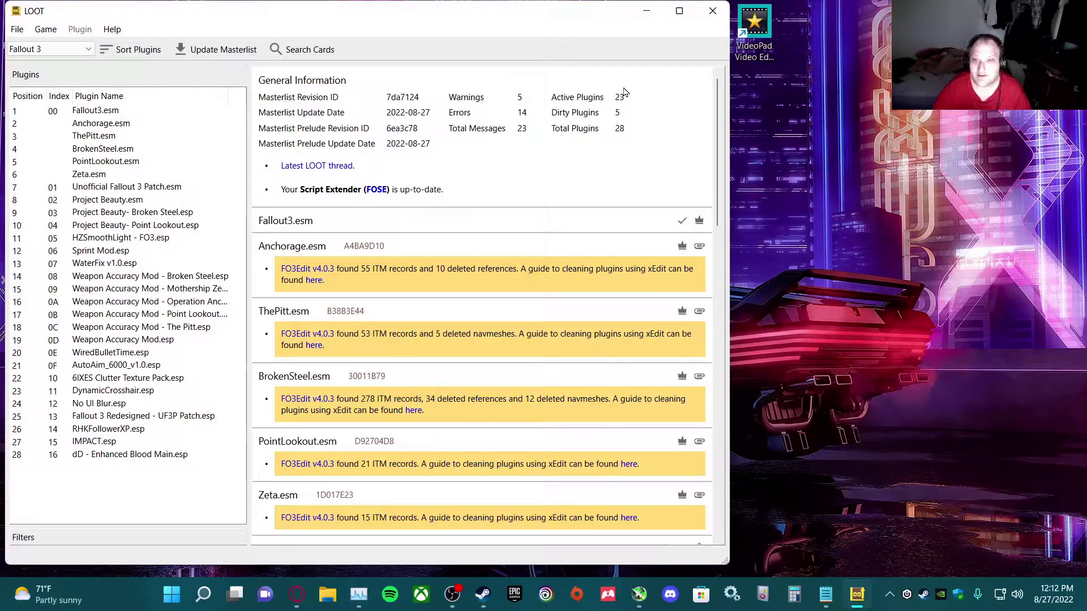
left_click(713, 10)
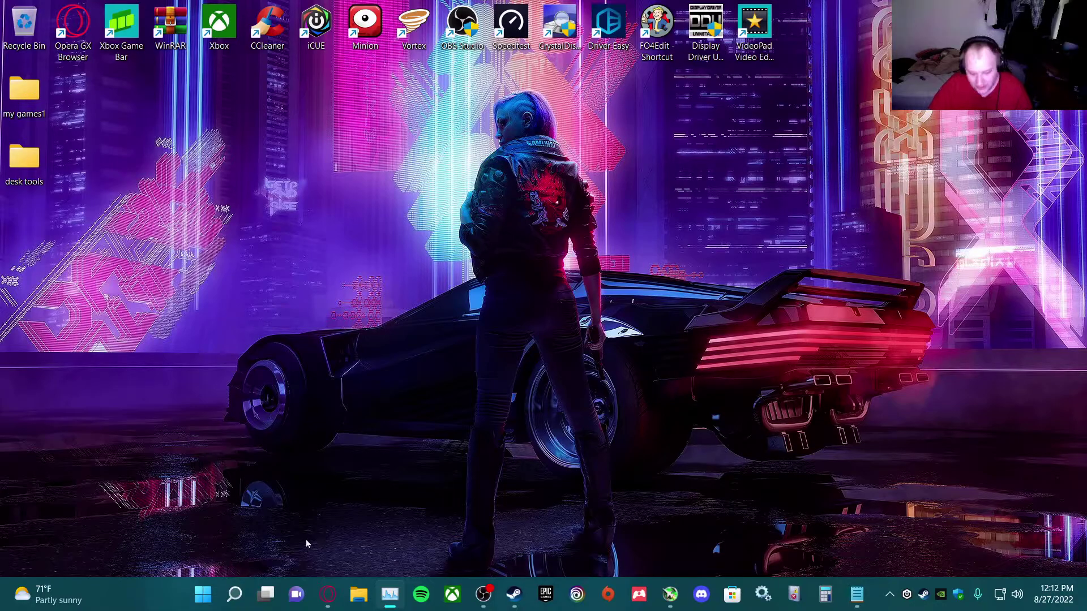
- Launch Fallout 3 - Game of the Year Edition from the my games1 folder shortcut
double_click(26, 97)
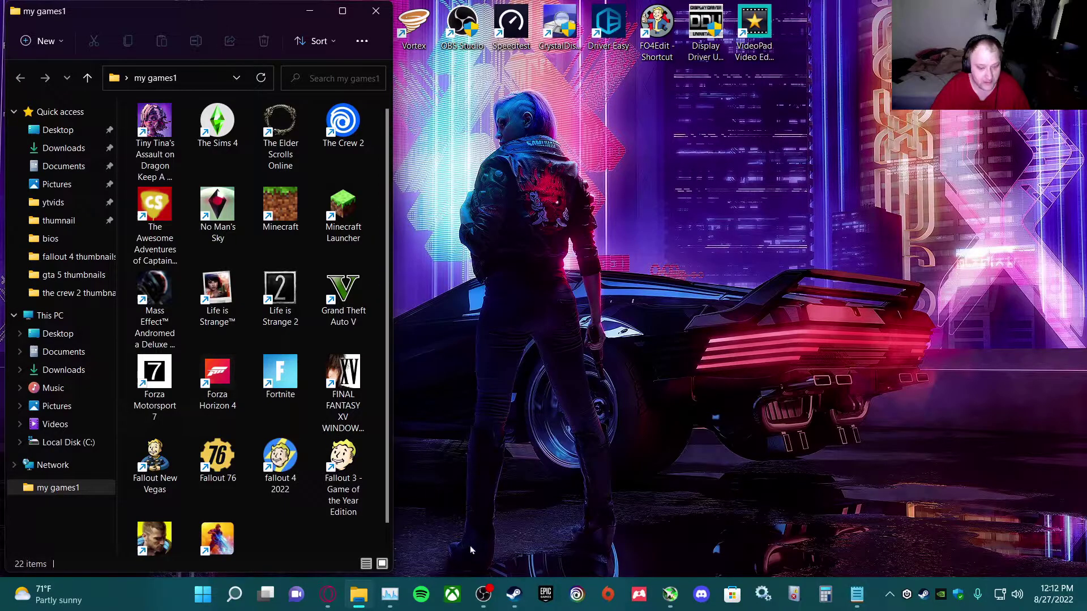
left_click(491, 459)
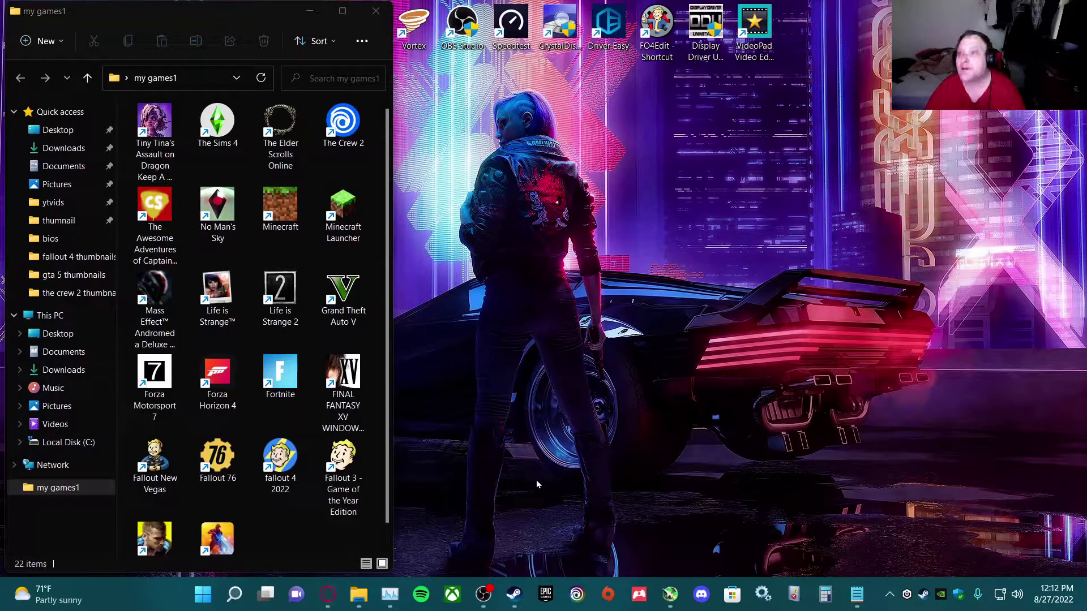
key("super+d")
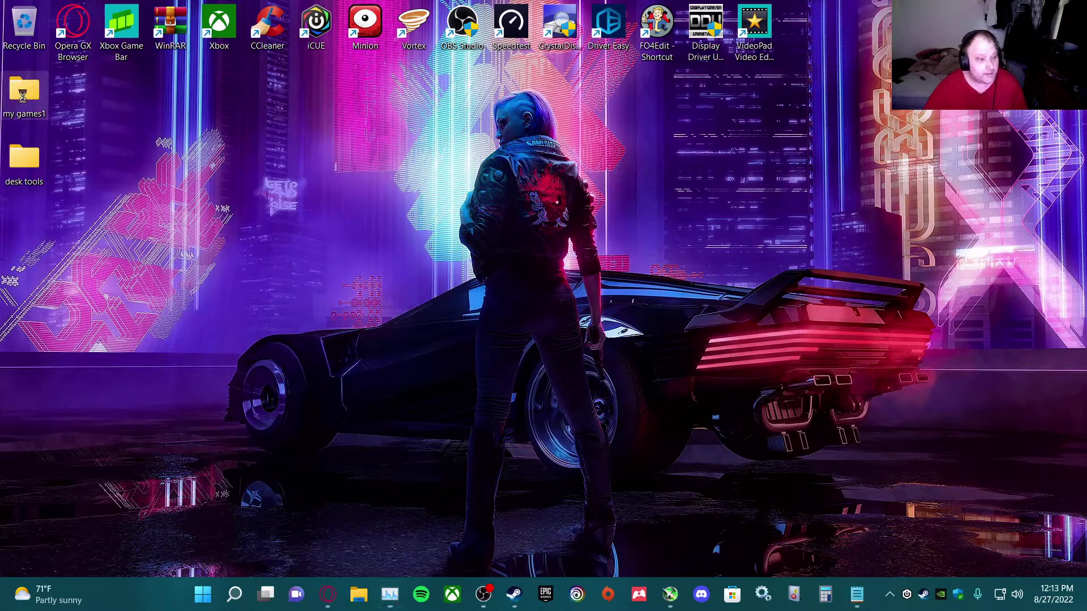
key("super+d")
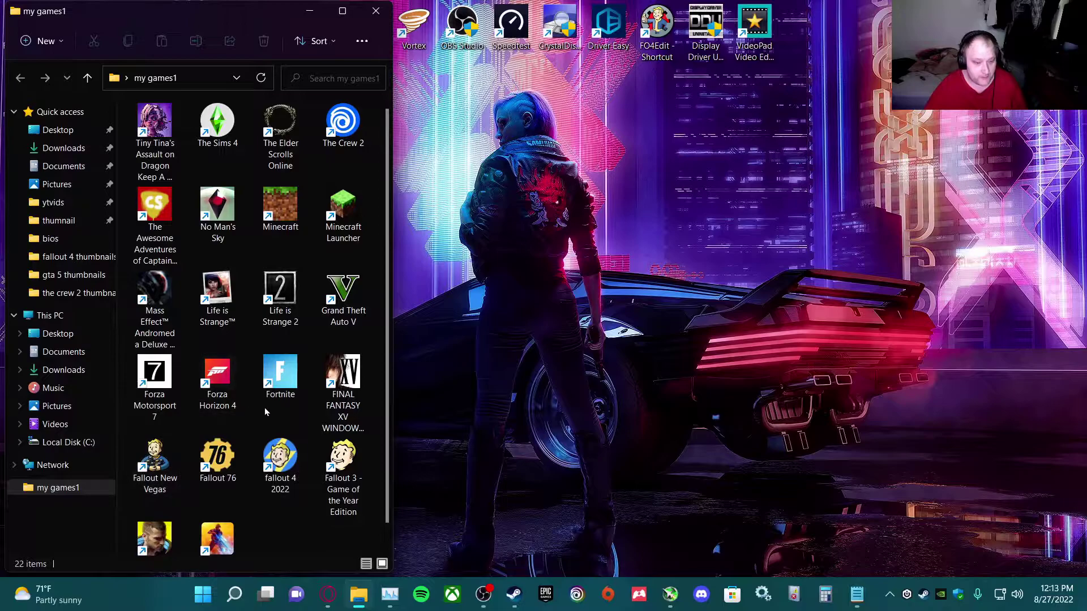
double_click(343, 461)
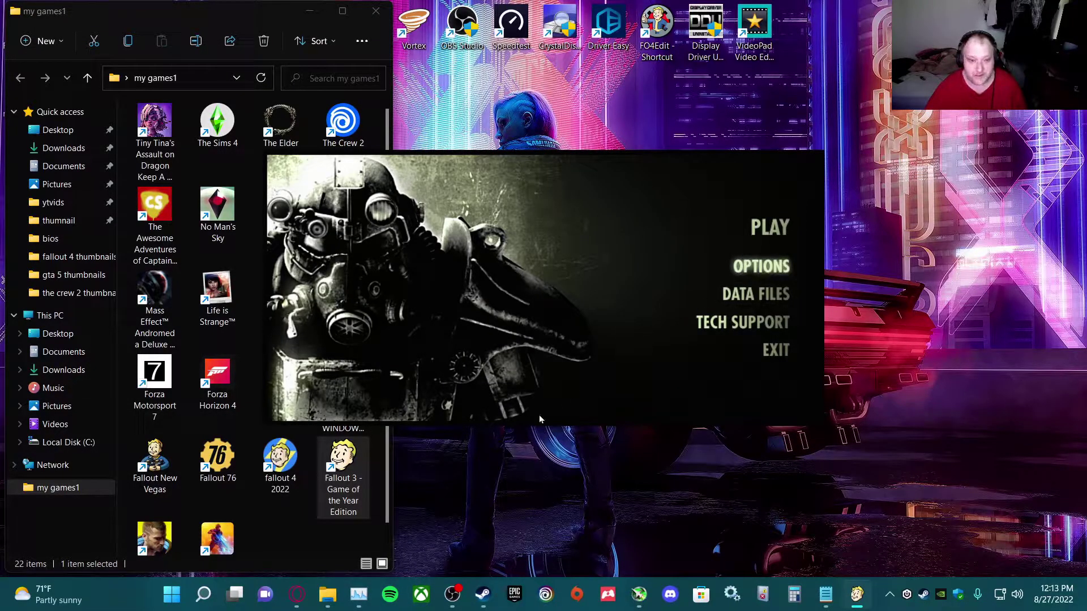
- Apply the High Quality video preset in the launcher options, then start the game with PLAY
key("Return")
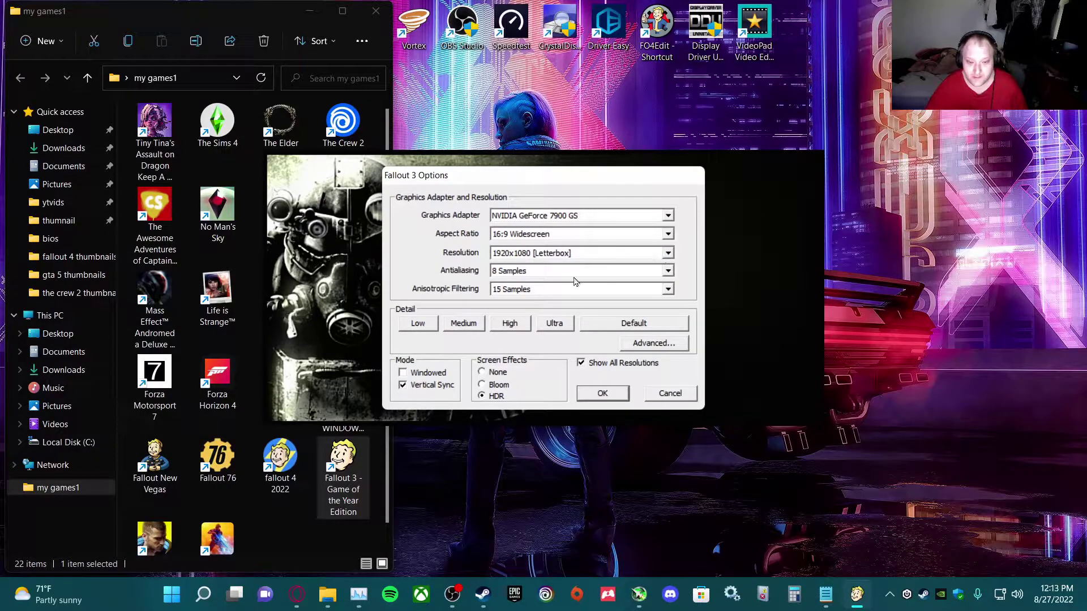
left_click(508, 327)
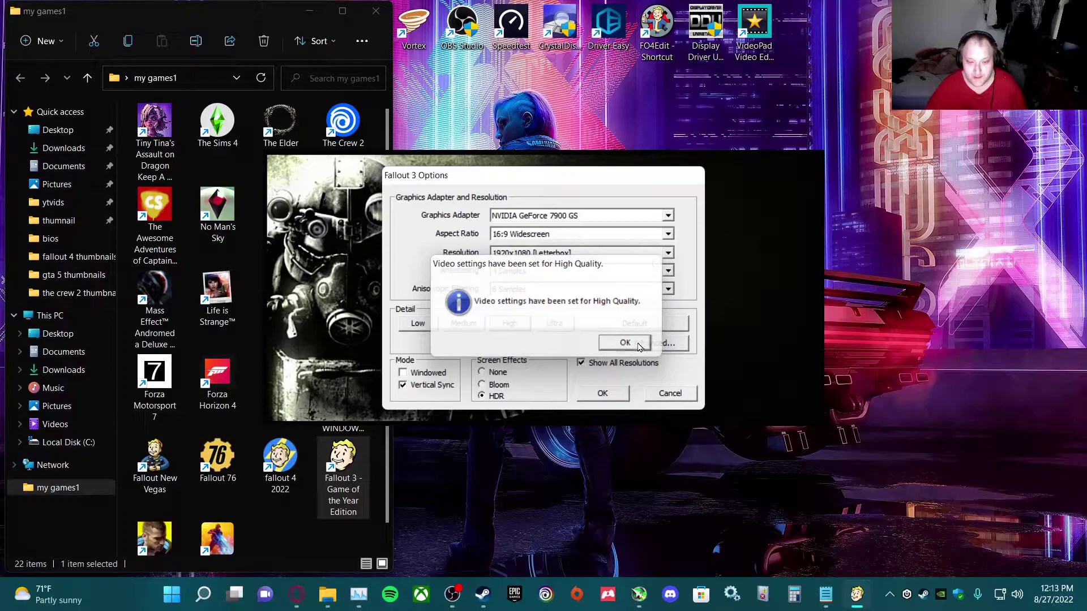
left_click(628, 344)
left_click(594, 394)
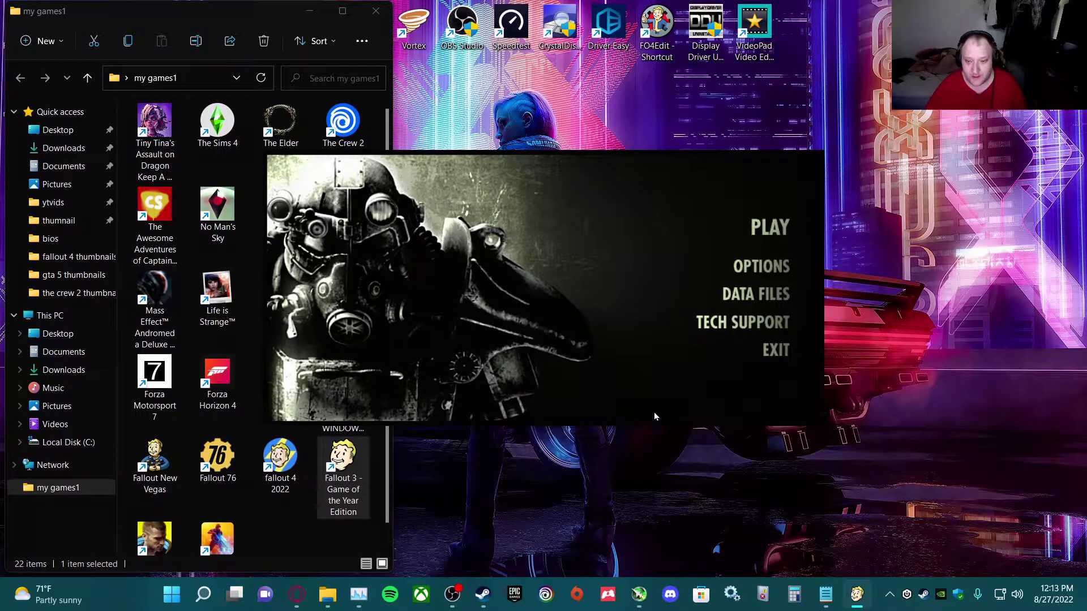
left_click(770, 229)
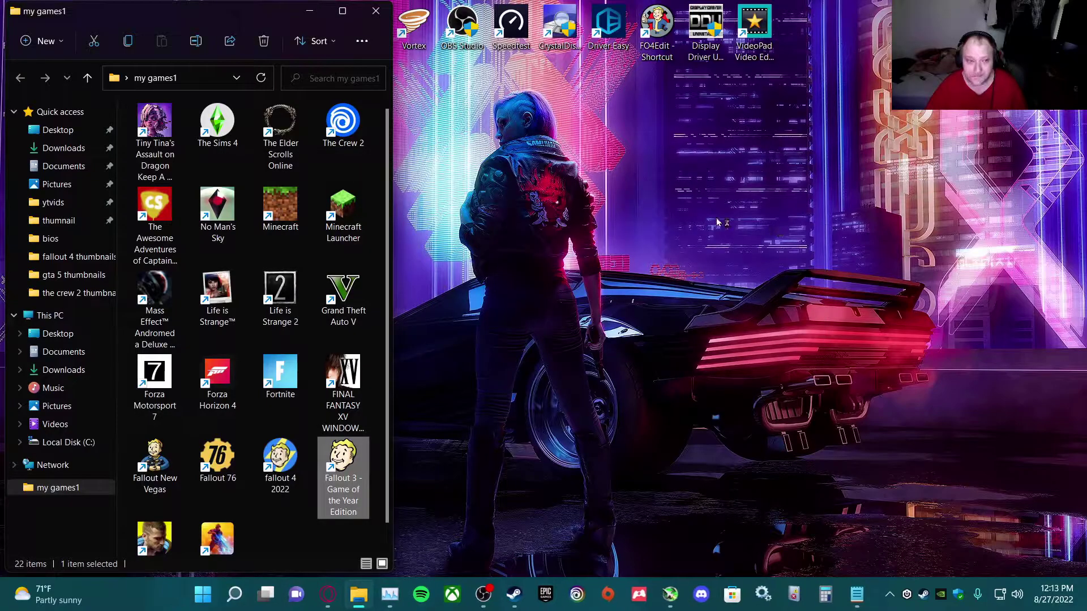
- Close the my games1 folder window while Fallout 3 loads to its main menu
left_click(376, 11)
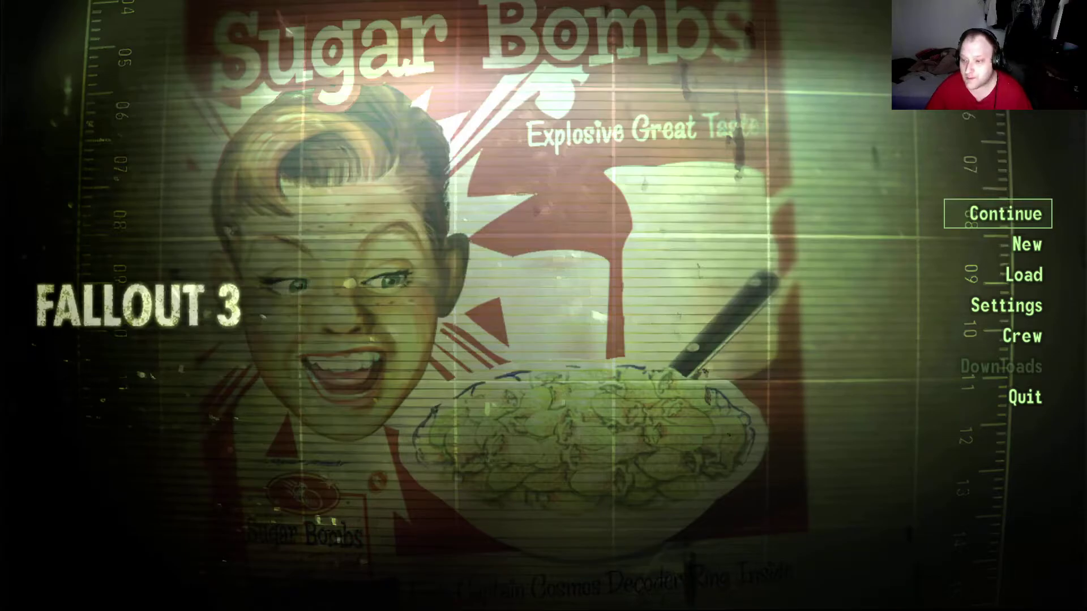
- Run getfoseversion in the game console, confirm it reports FOSE version: 1, and close the console
key("grave")
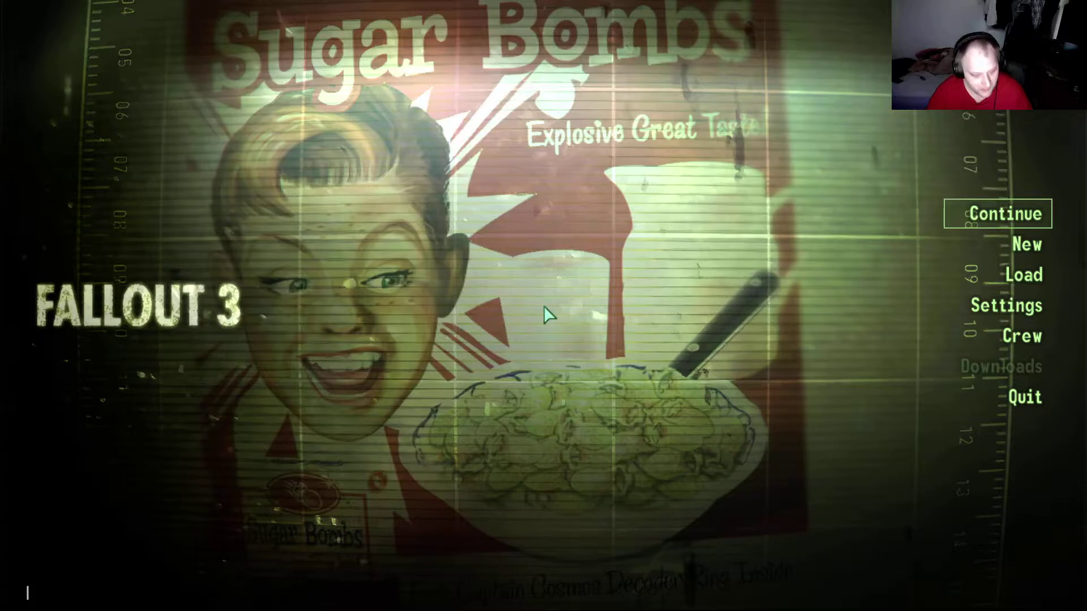
type("getfol")
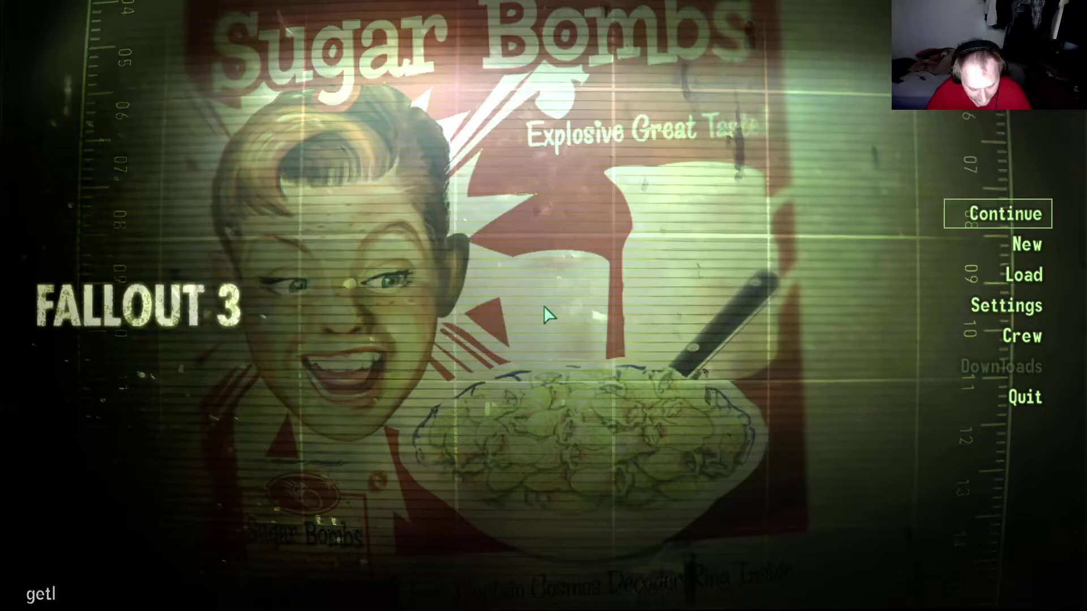
key("Left")
type("se")
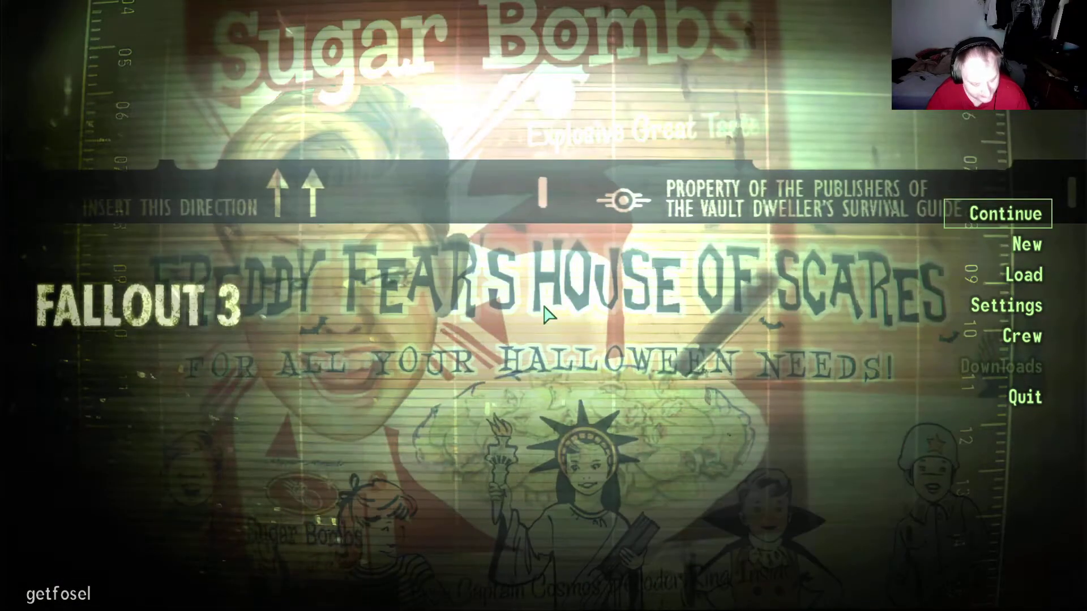
type("vers")
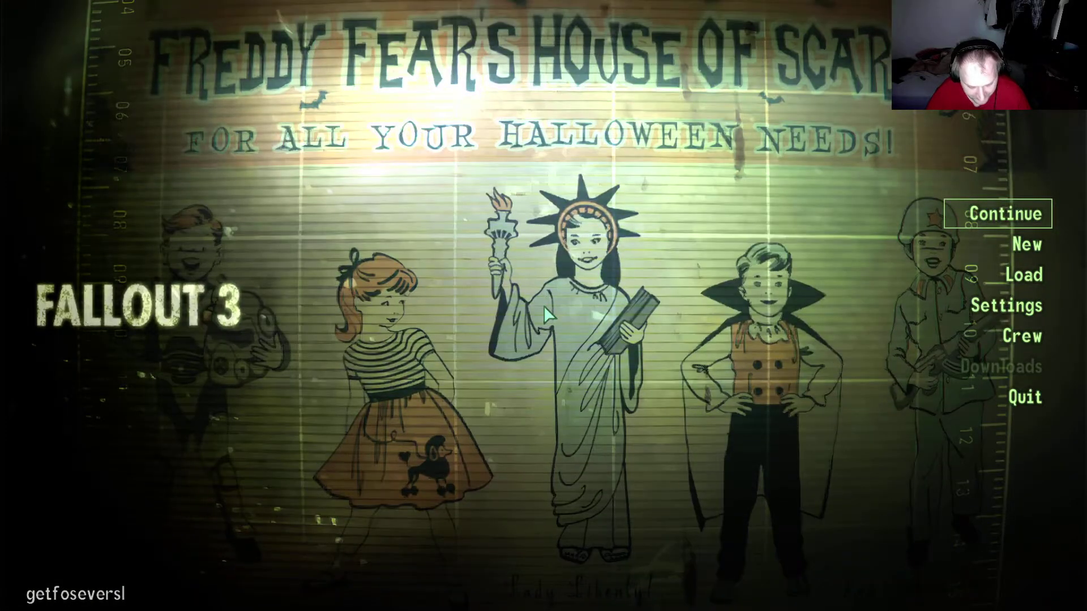
type("ion")
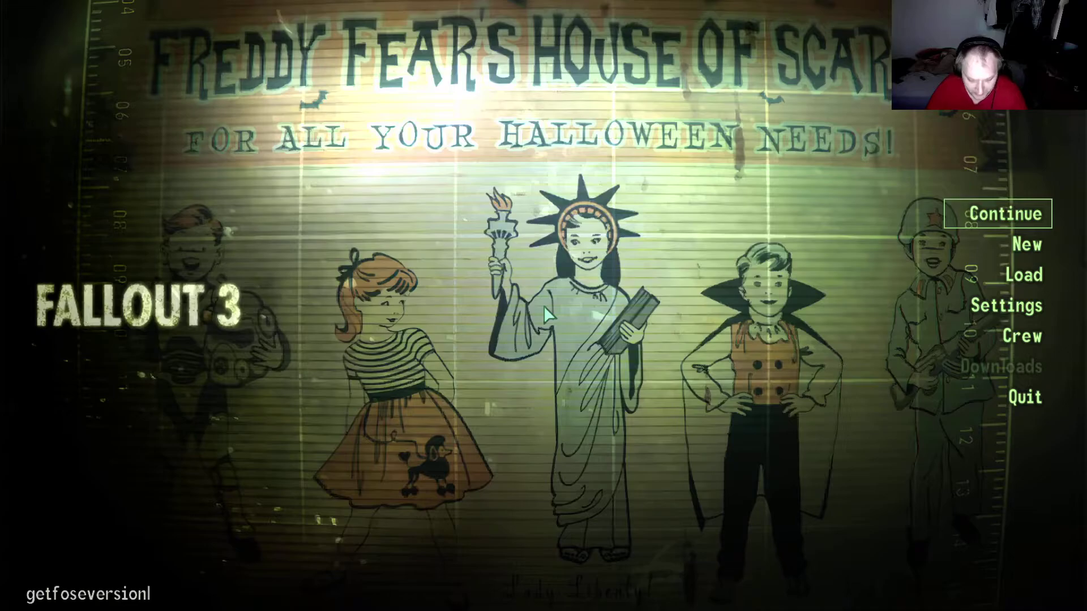
key("Return")
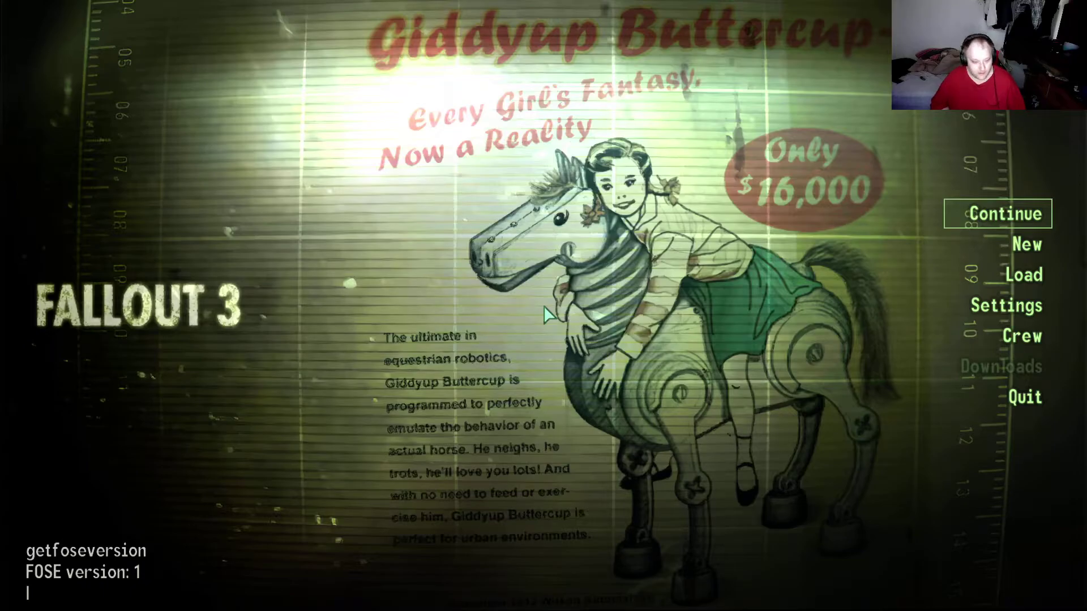
key("grave")
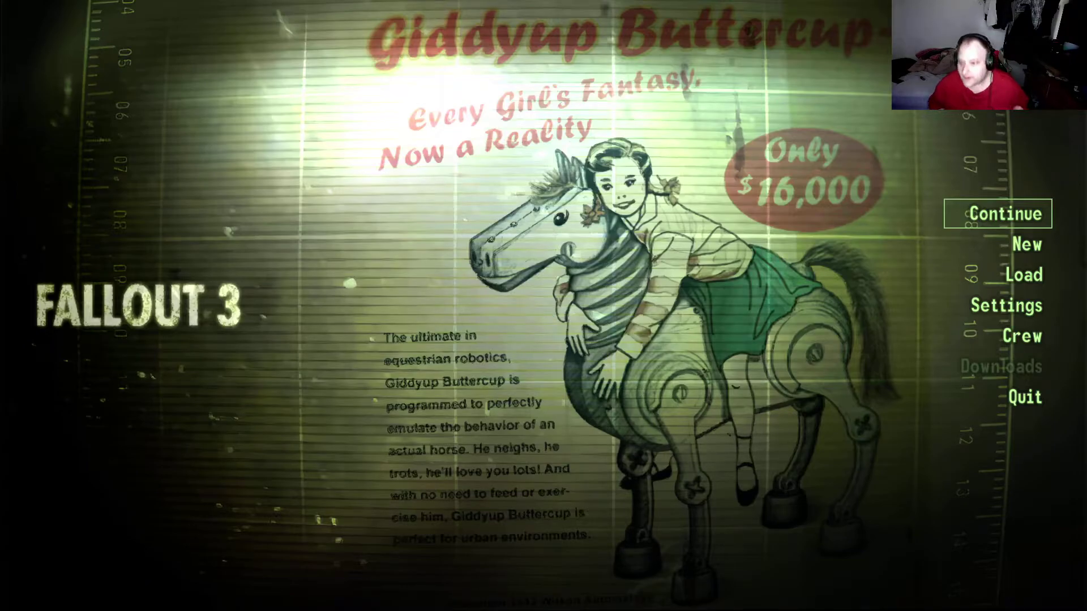
- Load the last Vault 101 save, look around the room, and bring up the Pip-Boy inventory
key("Return")
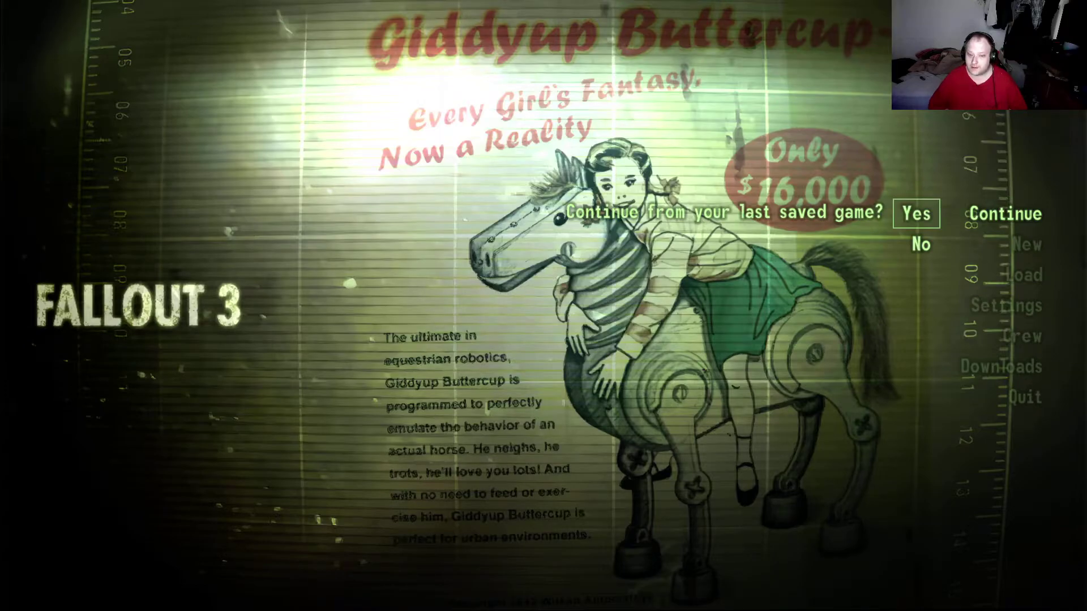
key("Return")
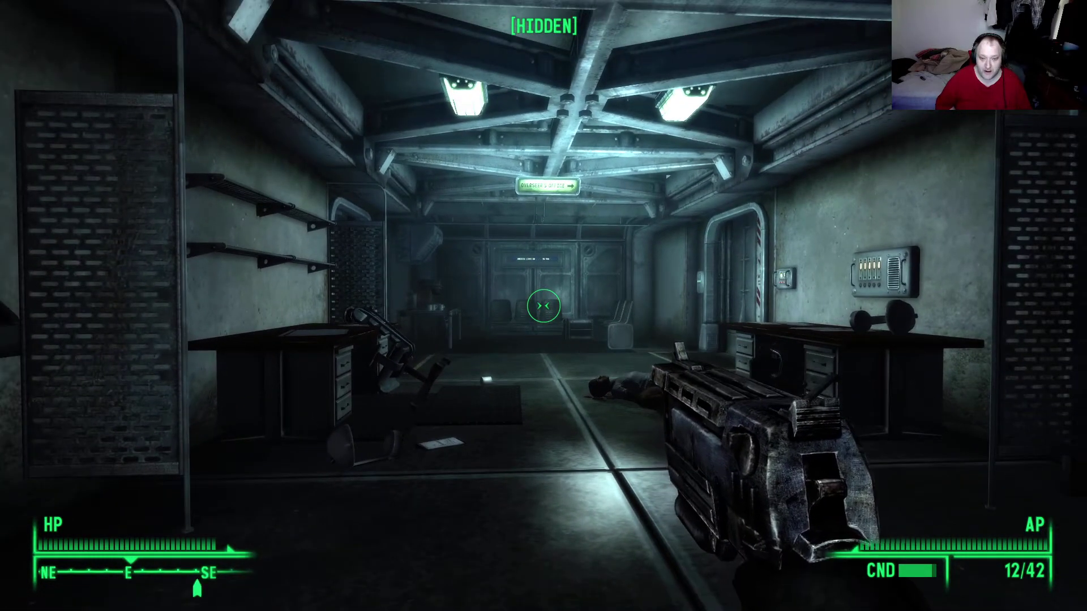
key("w")
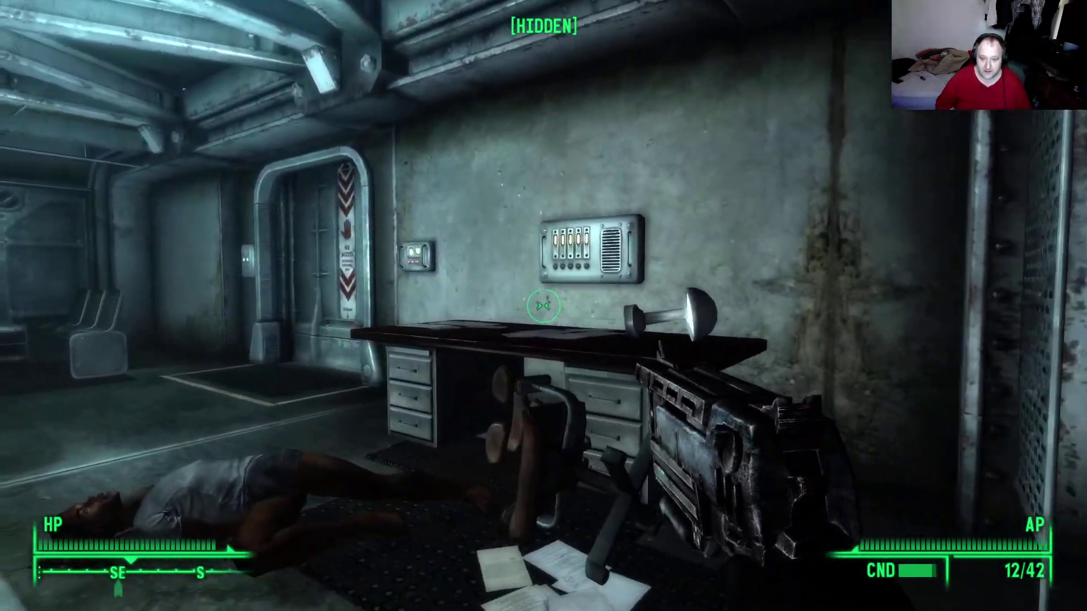
key("w")
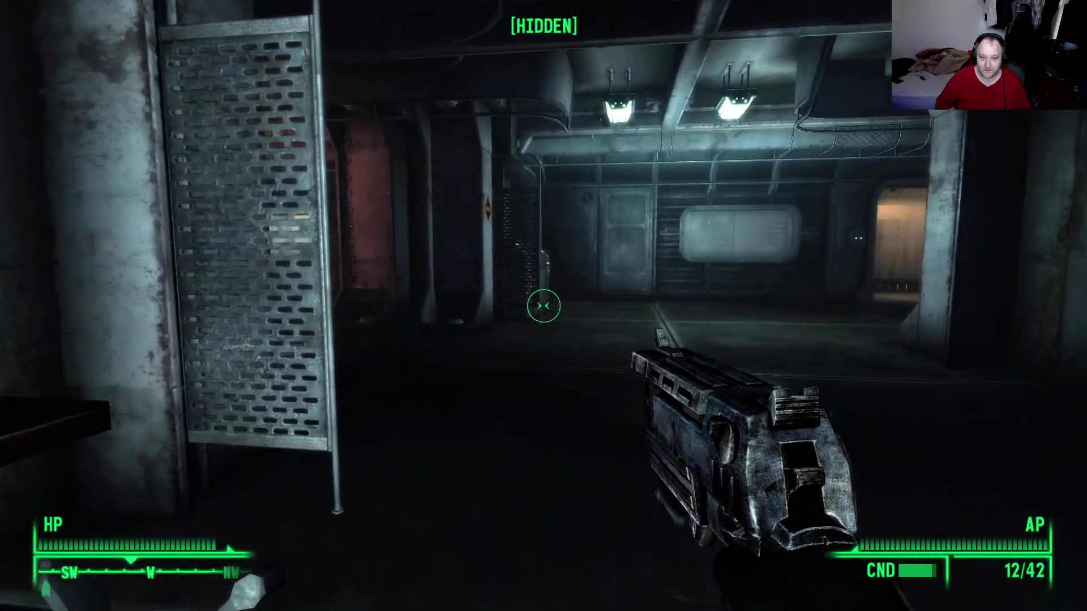
key("e")
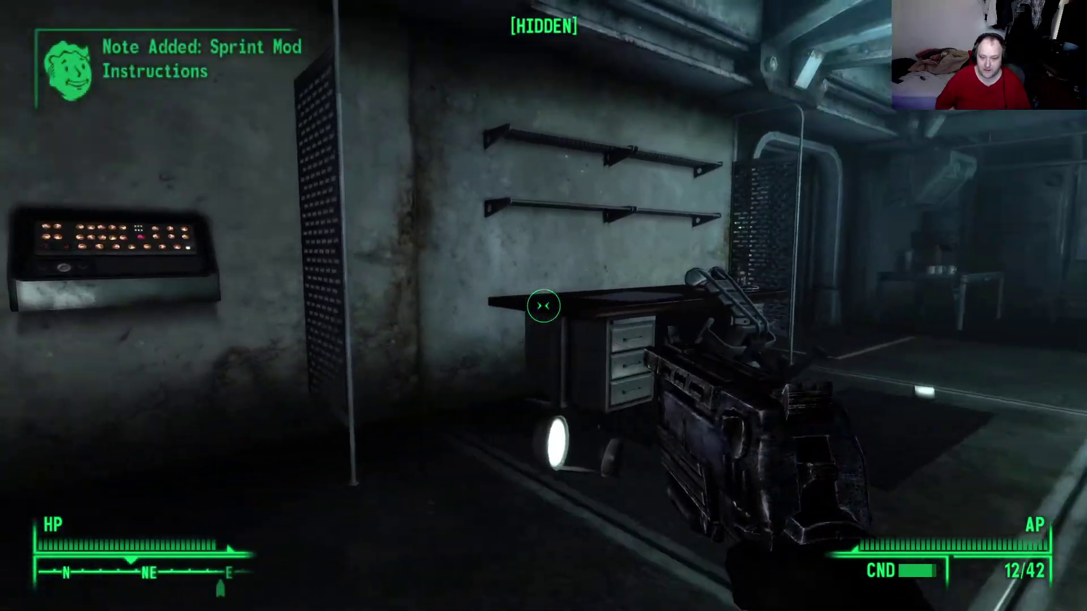
key("Tab")
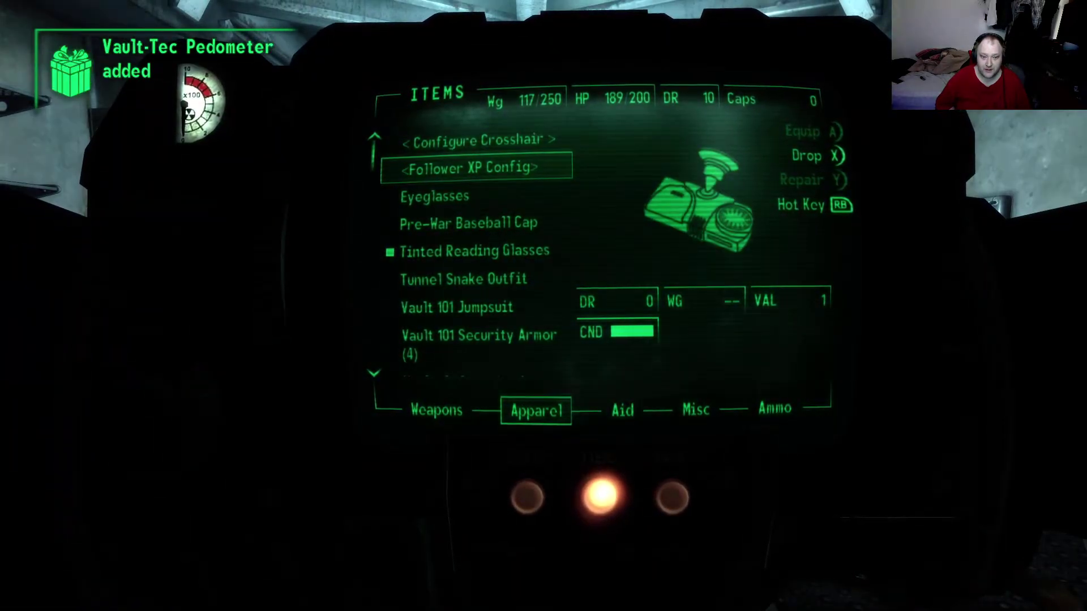
- Browse the Apparel list to the Vault-Tec Pedometer and back to the Vault Lab Uniform
key("Down")
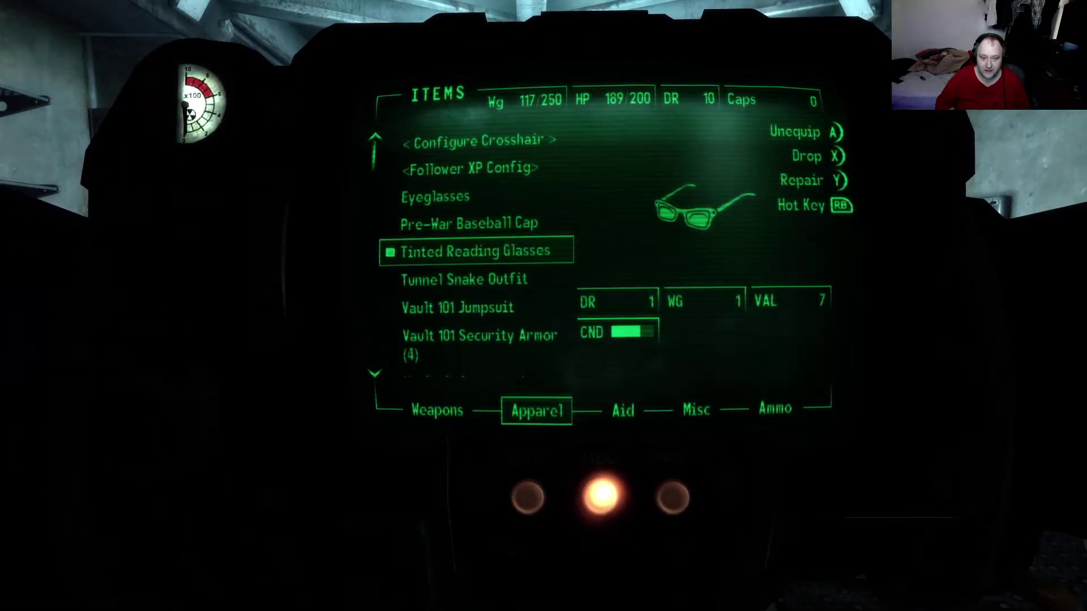
key("Down")
key("Down")
key("Down")
key("Down")
key("Down")
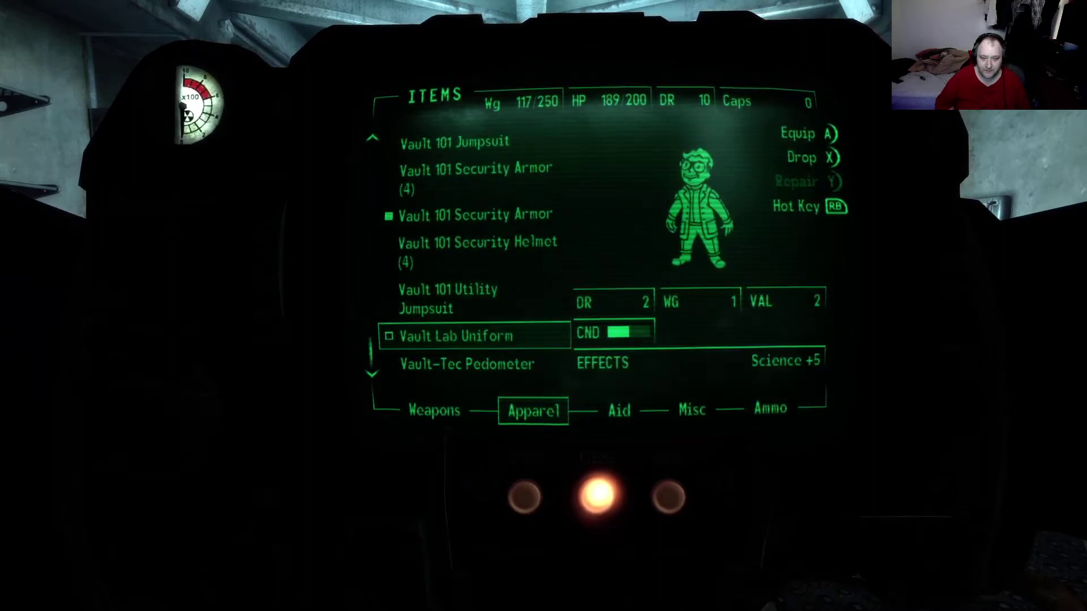
key("Down")
key("Up")
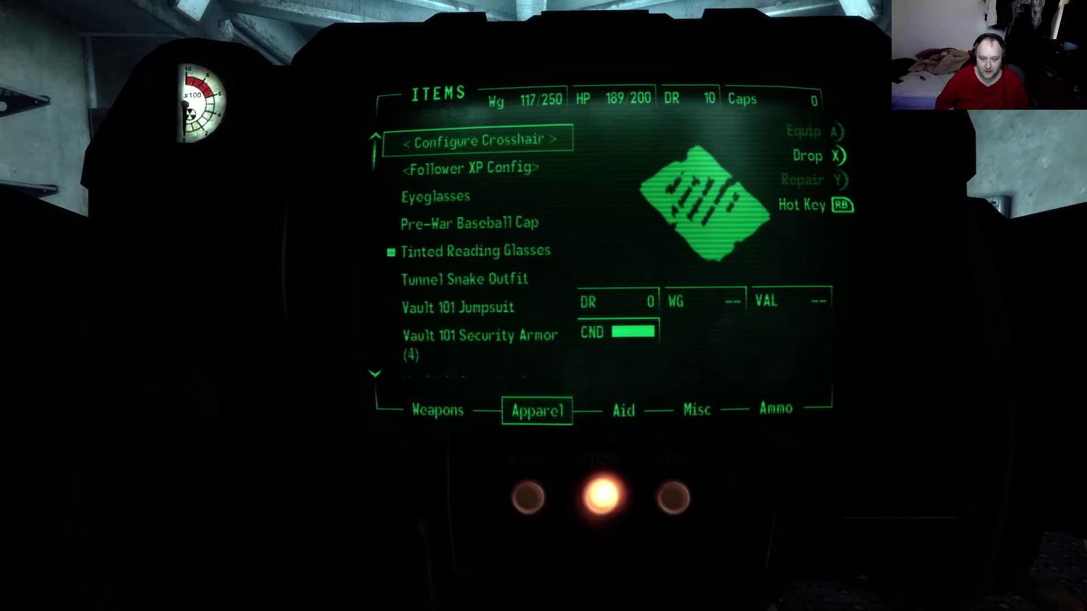
- Check the Sprint Mod Instructions note under Data > Notes, then view the World Map
key("F3")
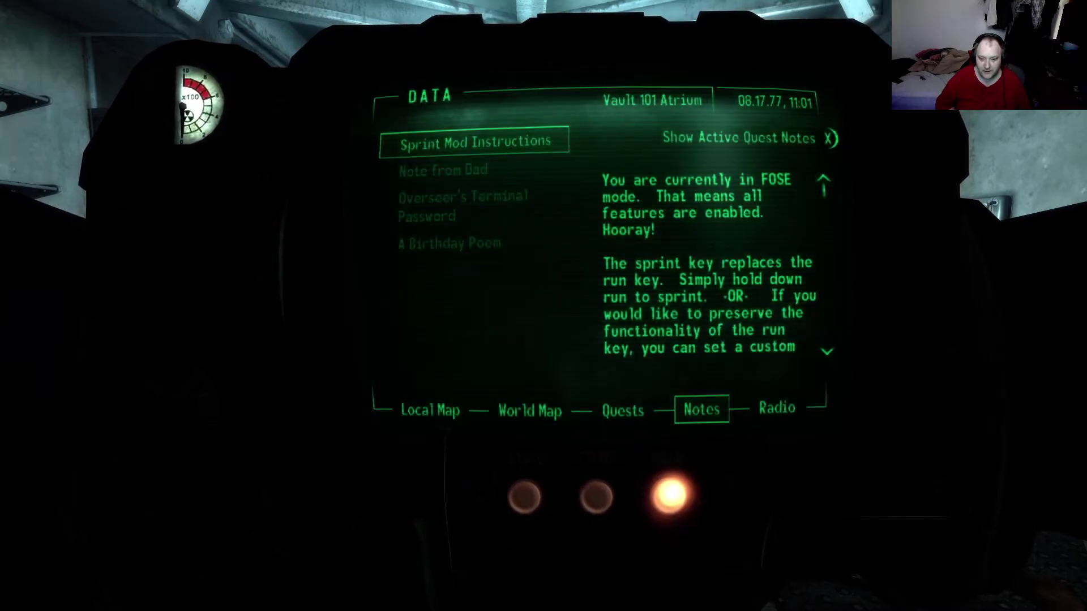
key("a")
key("a")
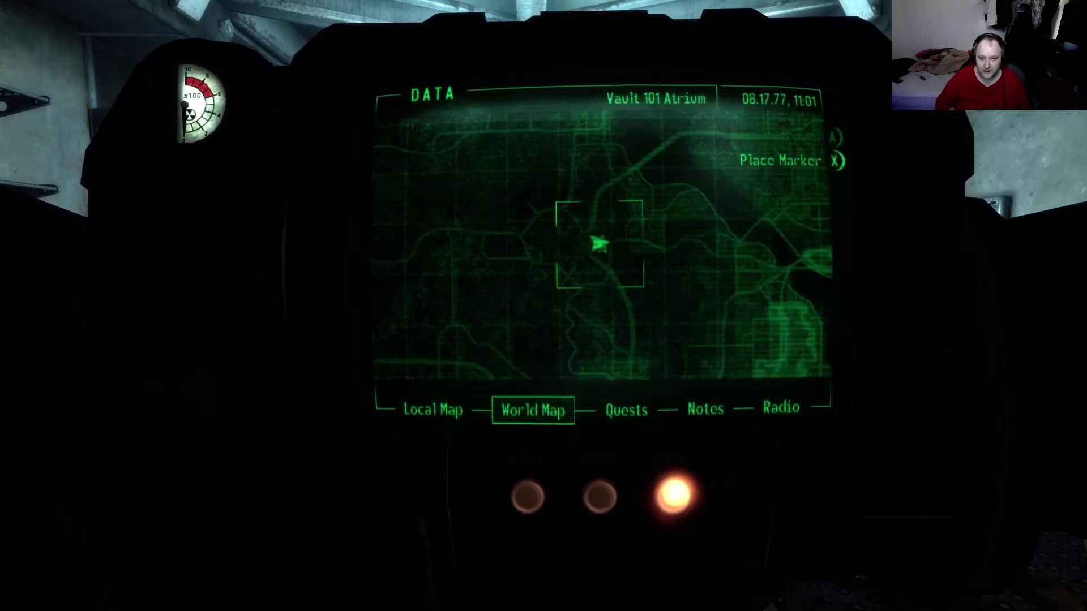
scroll(600, 244, "up", 2)
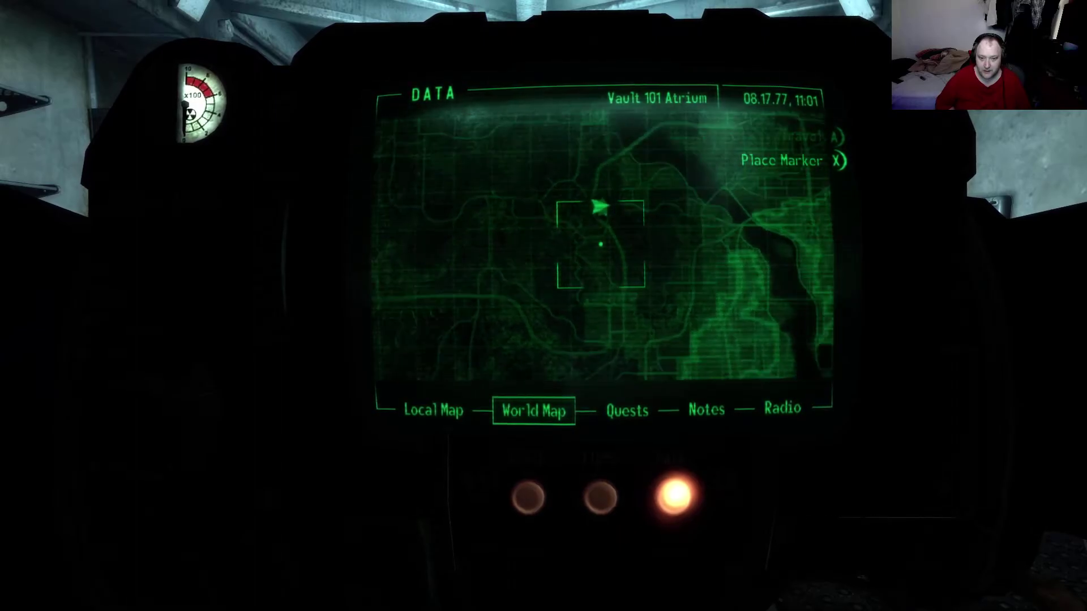
scroll(600, 244, "up", 1)
scroll(600, 244, "down", 1)
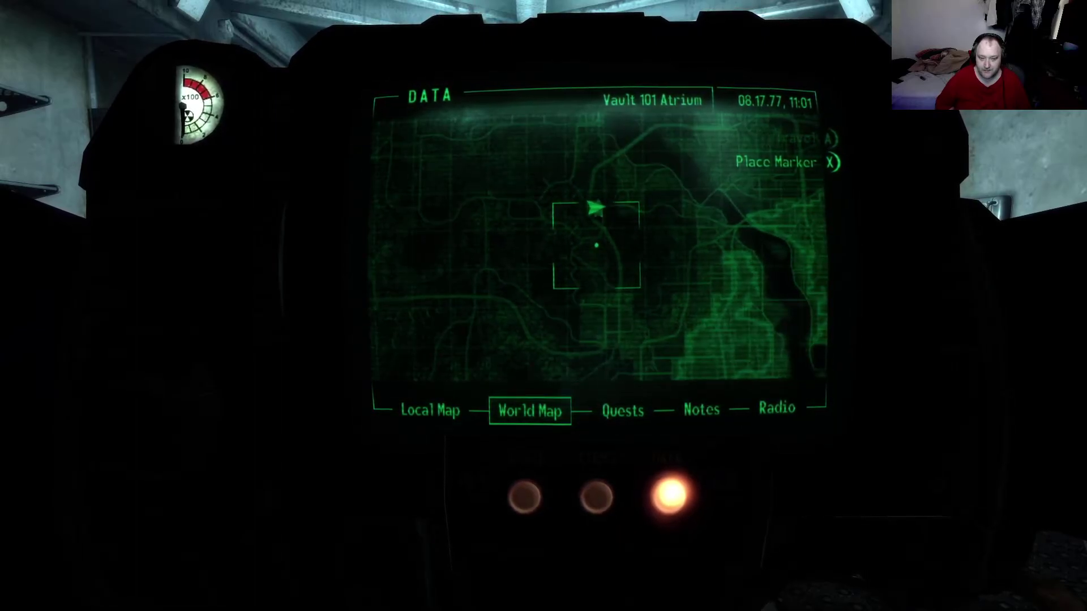
- Close the Pip-Boy and choose Quit from the pause menu
key("Tab")
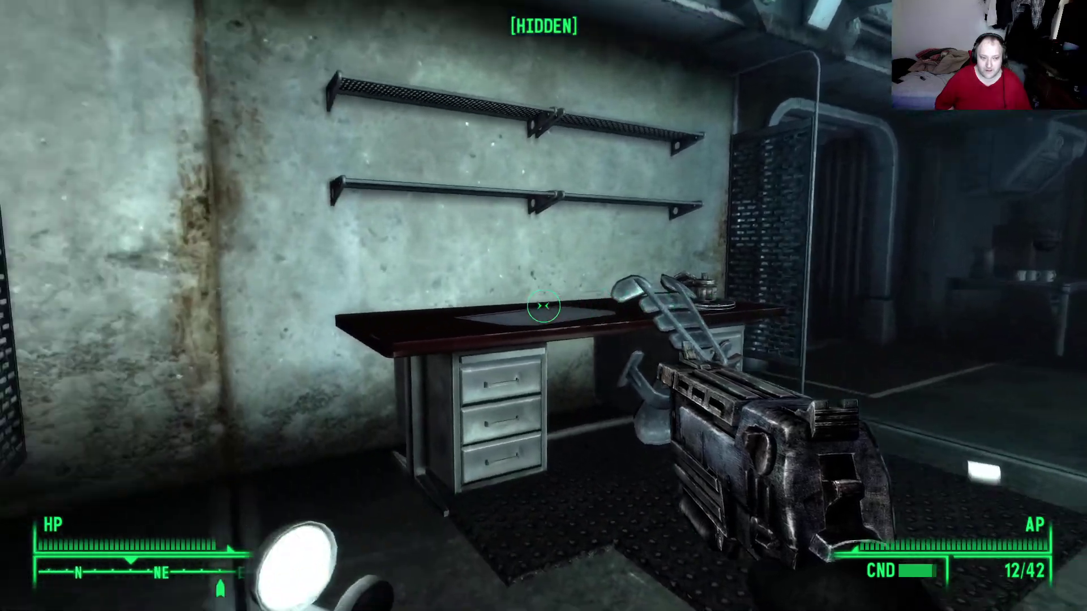
key("Escape")
key("Down")
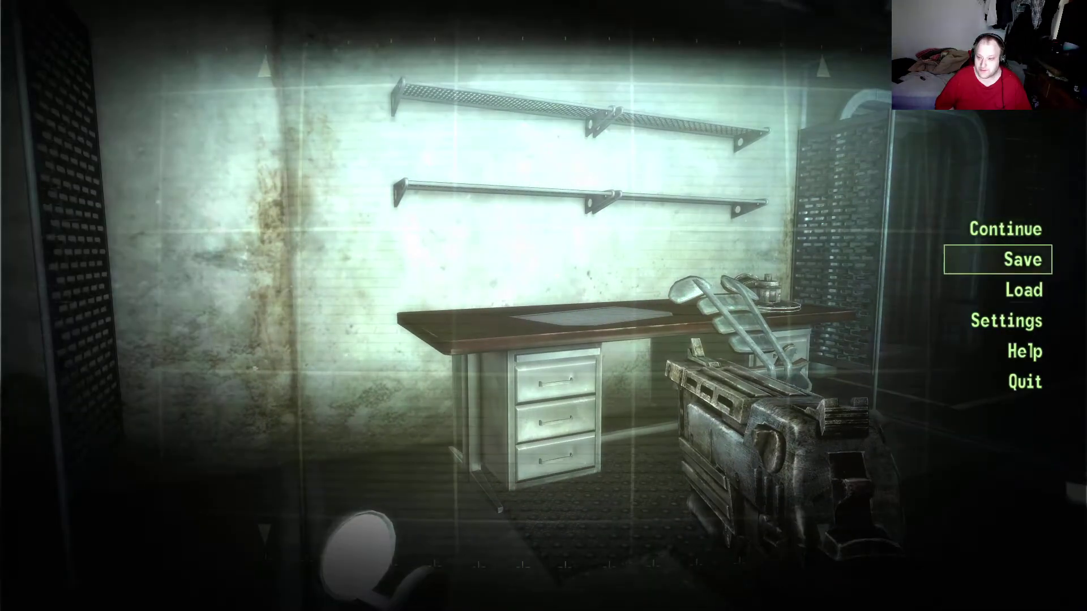
key("Down")
key("Down")
key("Down")
key("Down")
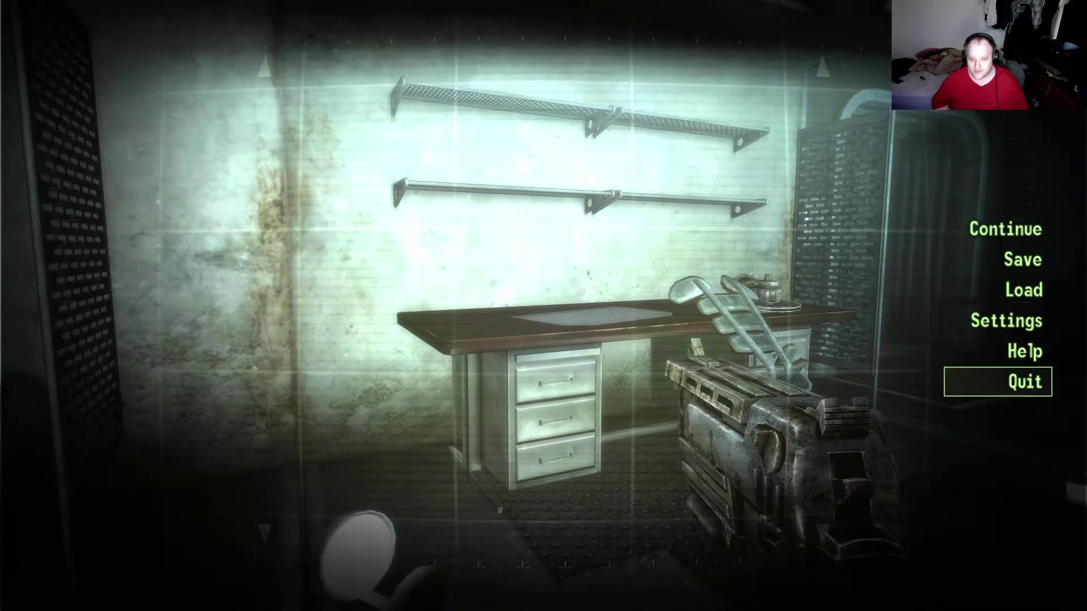
key("Return")
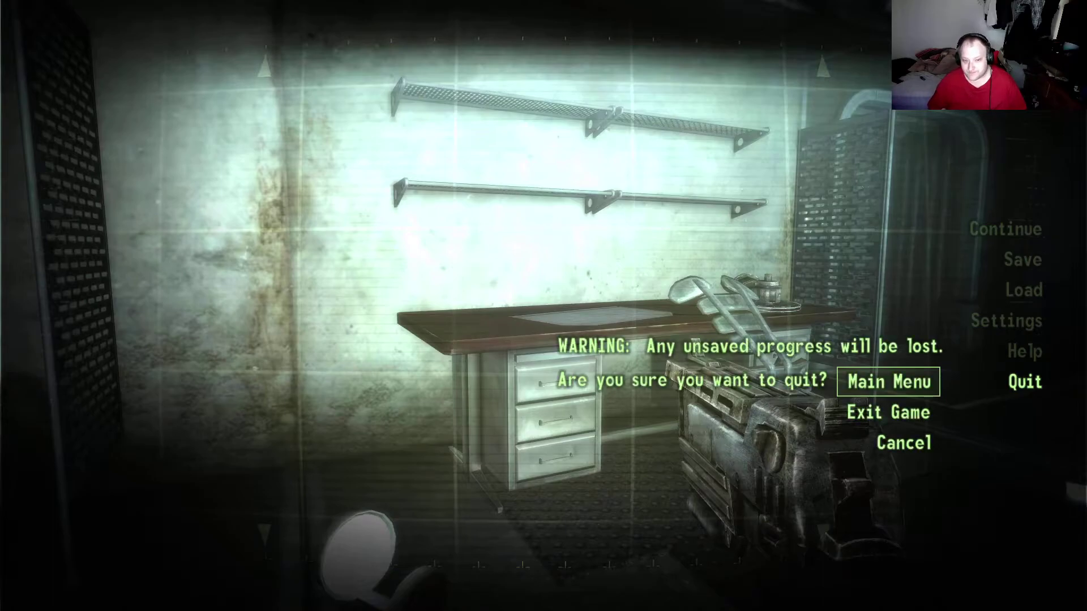
key("Down")
key("Return")
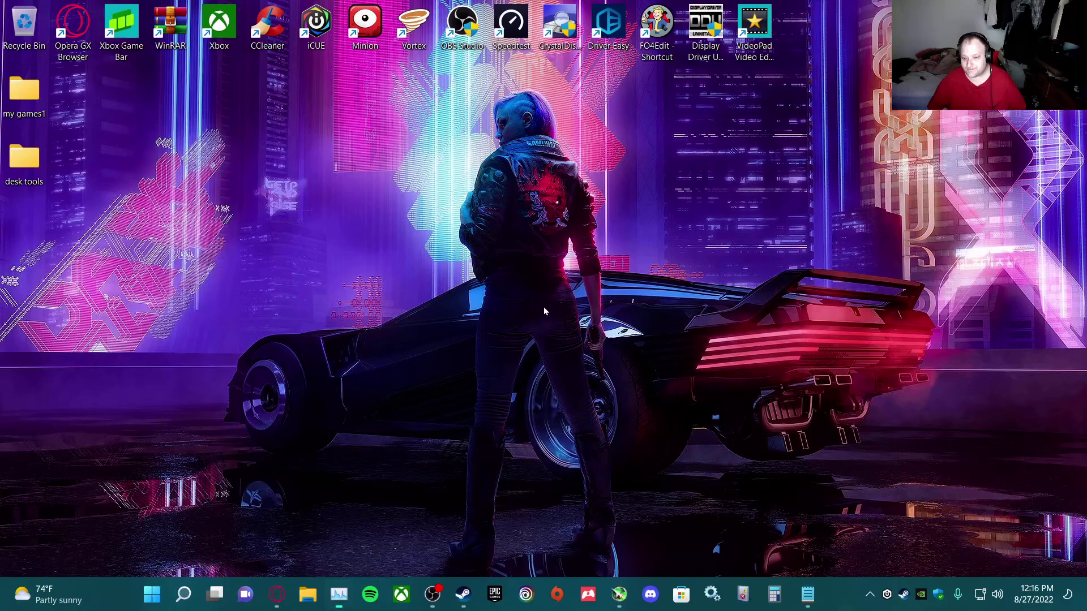